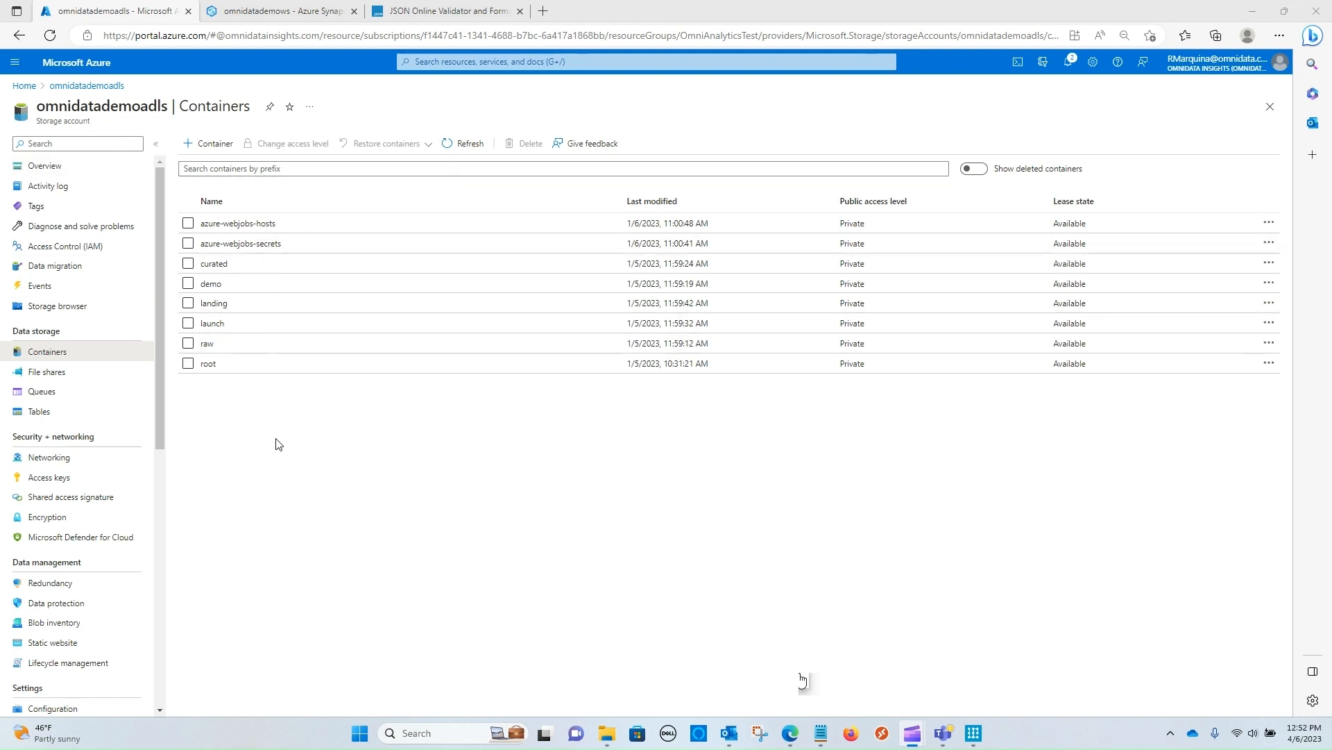
# - Examine the contents of Names.csv in the demo container's Entity=Customer folder, and close the file
pyautogui.click(211, 284)
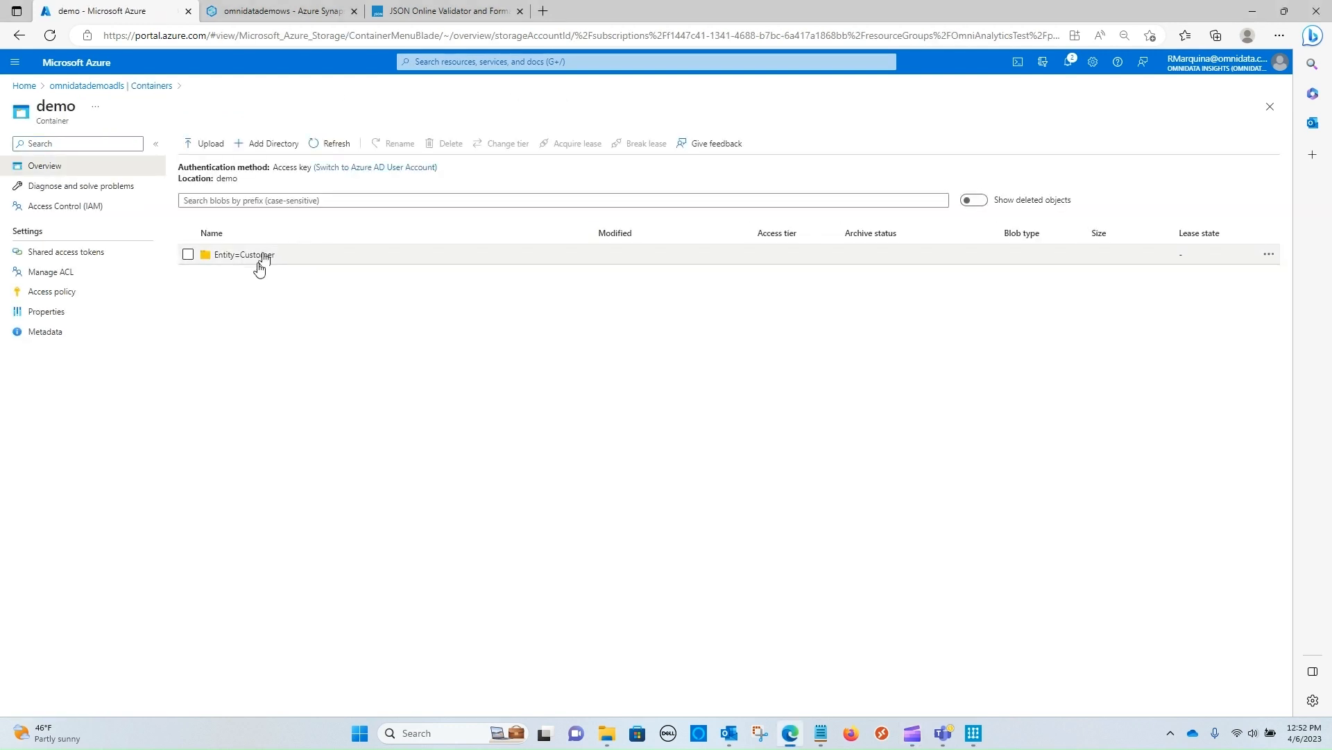
pyautogui.click(261, 257)
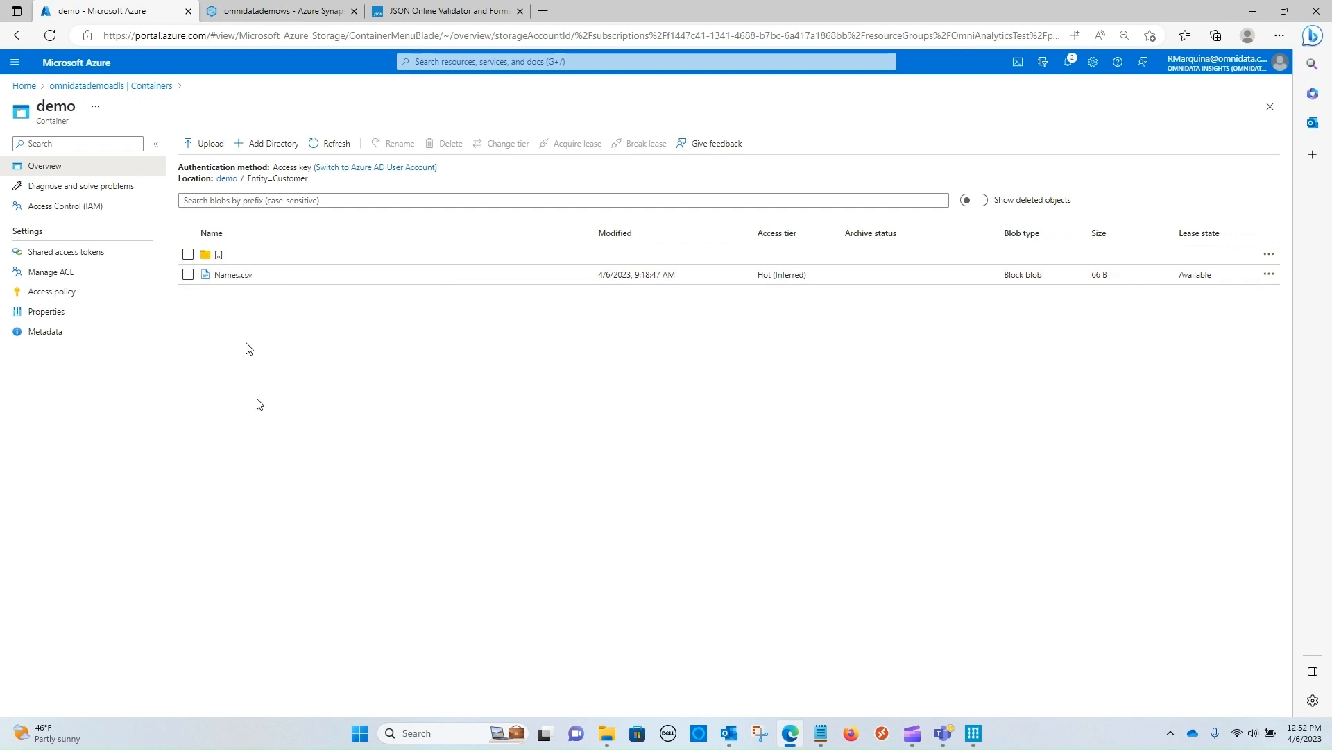
pyautogui.click(233, 276)
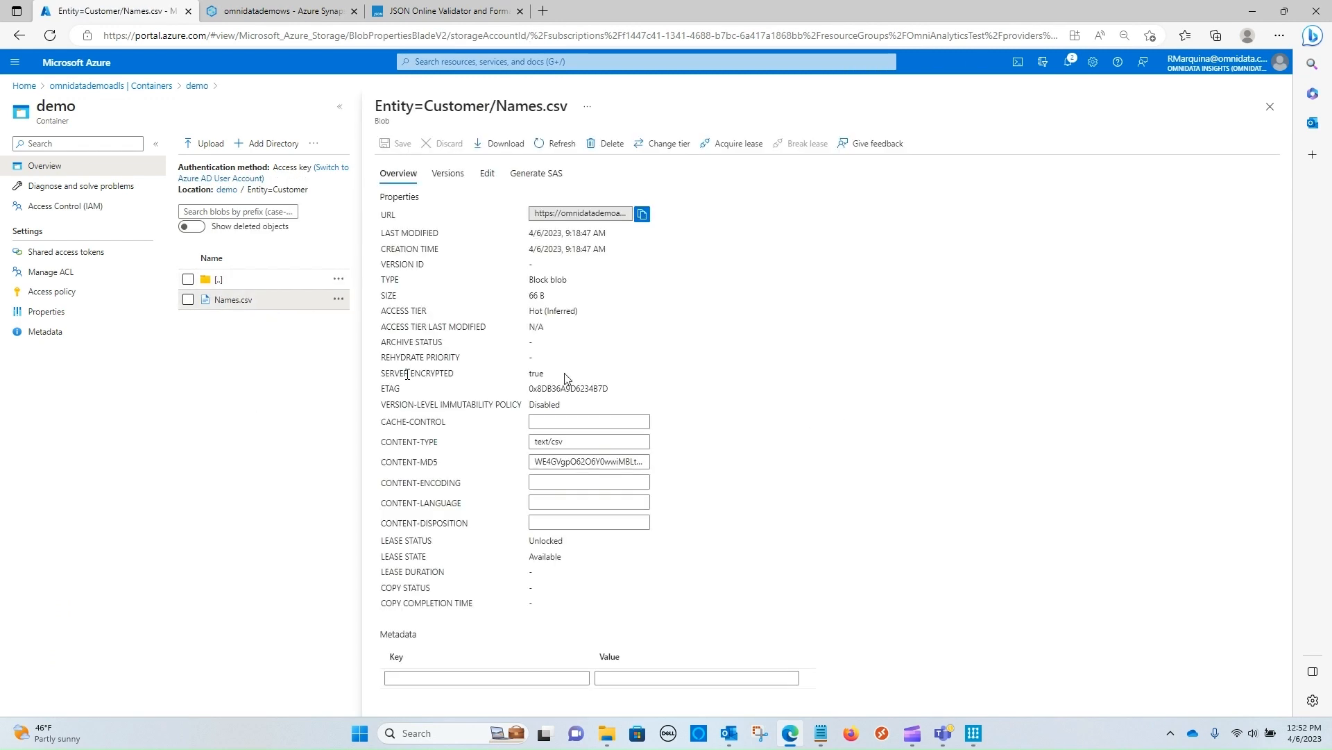
pyautogui.click(486, 175)
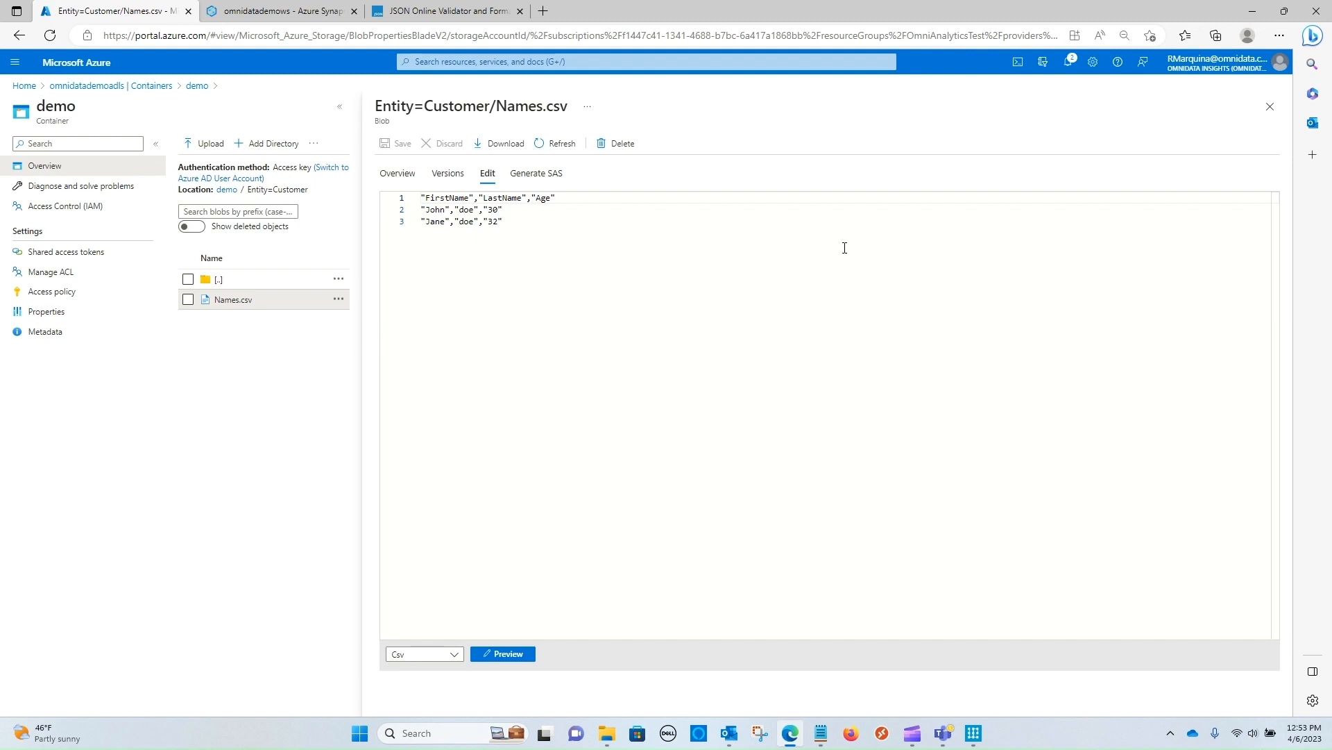
pyautogui.click(1270, 107)
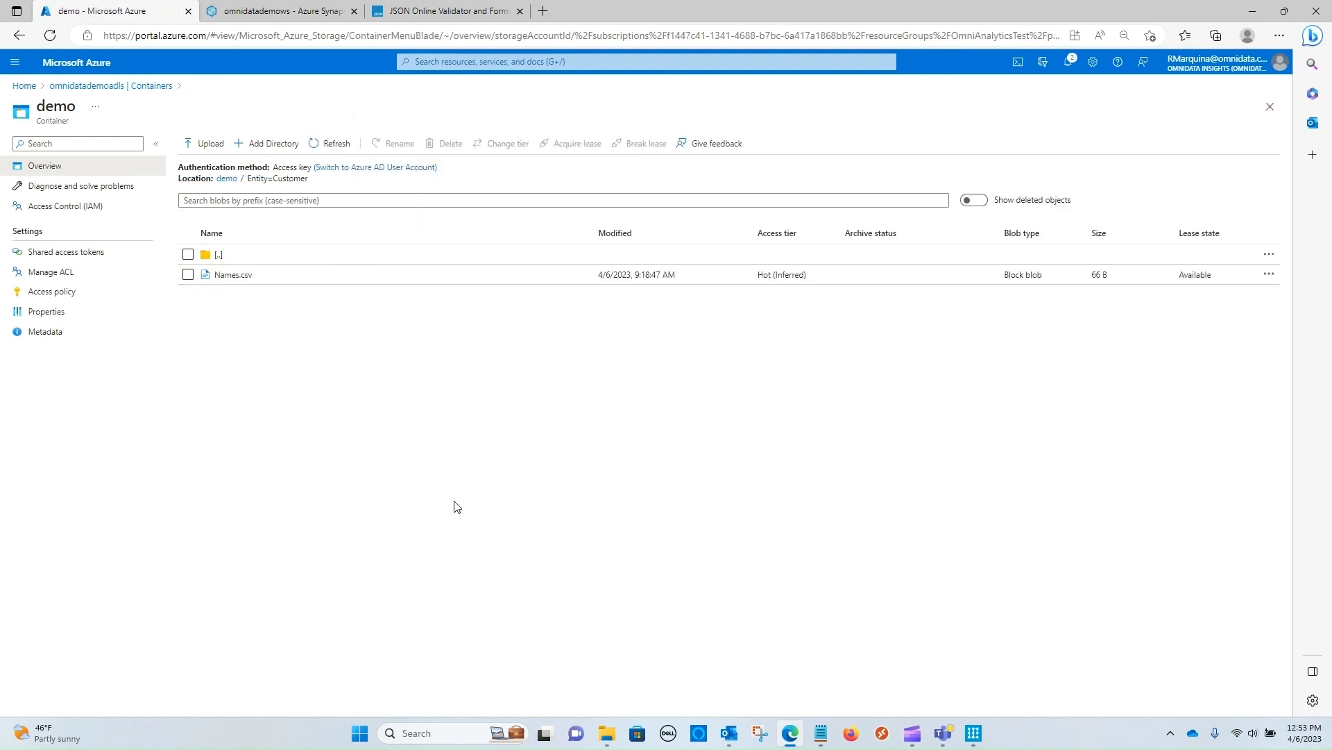
# - In the omnidatademows Synapse workspace, create a new pipeline and add a Copy data activity to its canvas
pyautogui.click(272, 12)
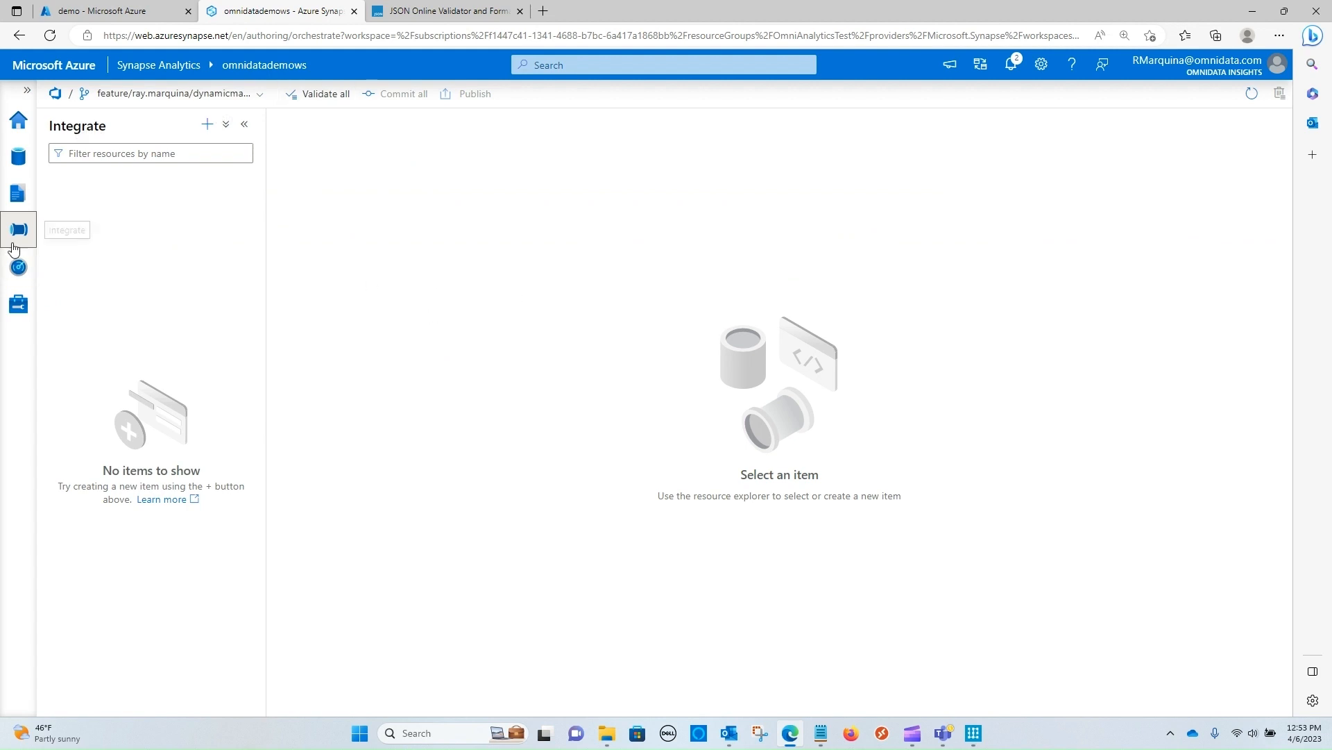
pyautogui.click(206, 123)
pyautogui.click(239, 152)
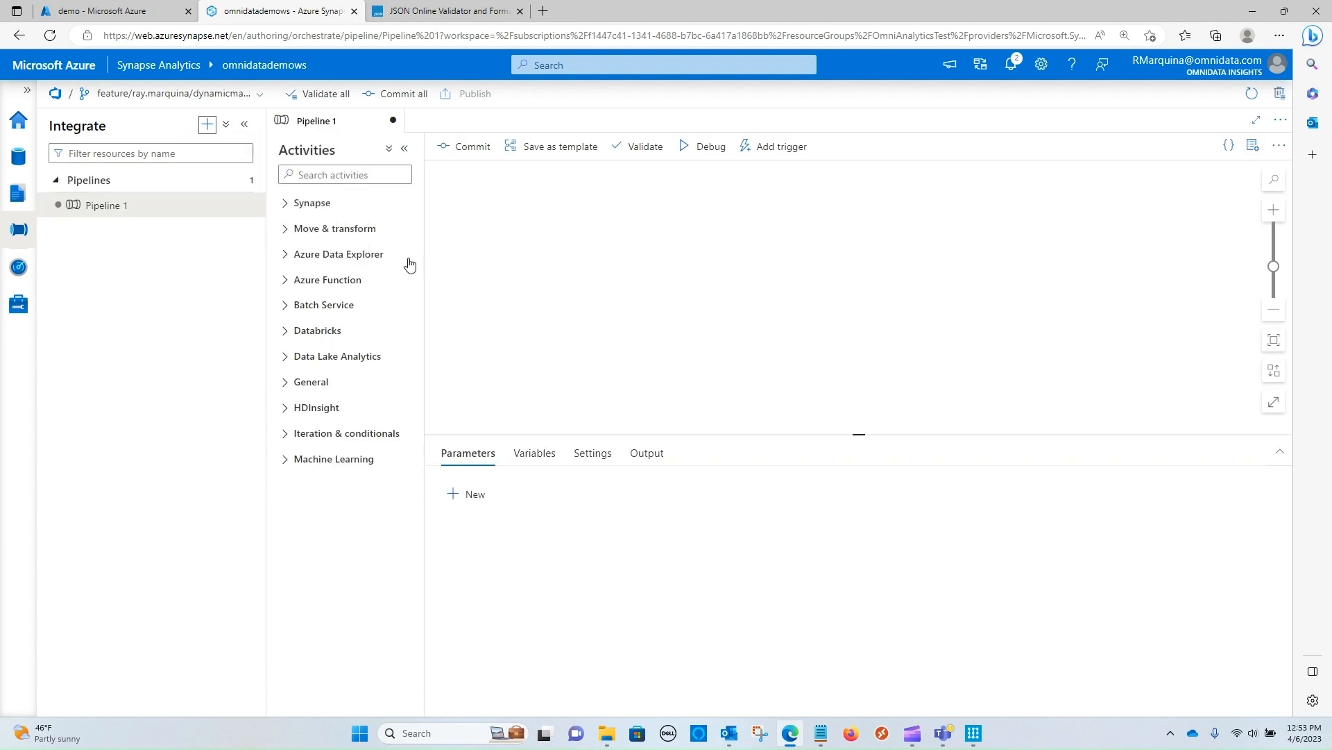
pyautogui.click(325, 230)
pyautogui.moveTo(323, 258); pyautogui.dragTo(622, 236)
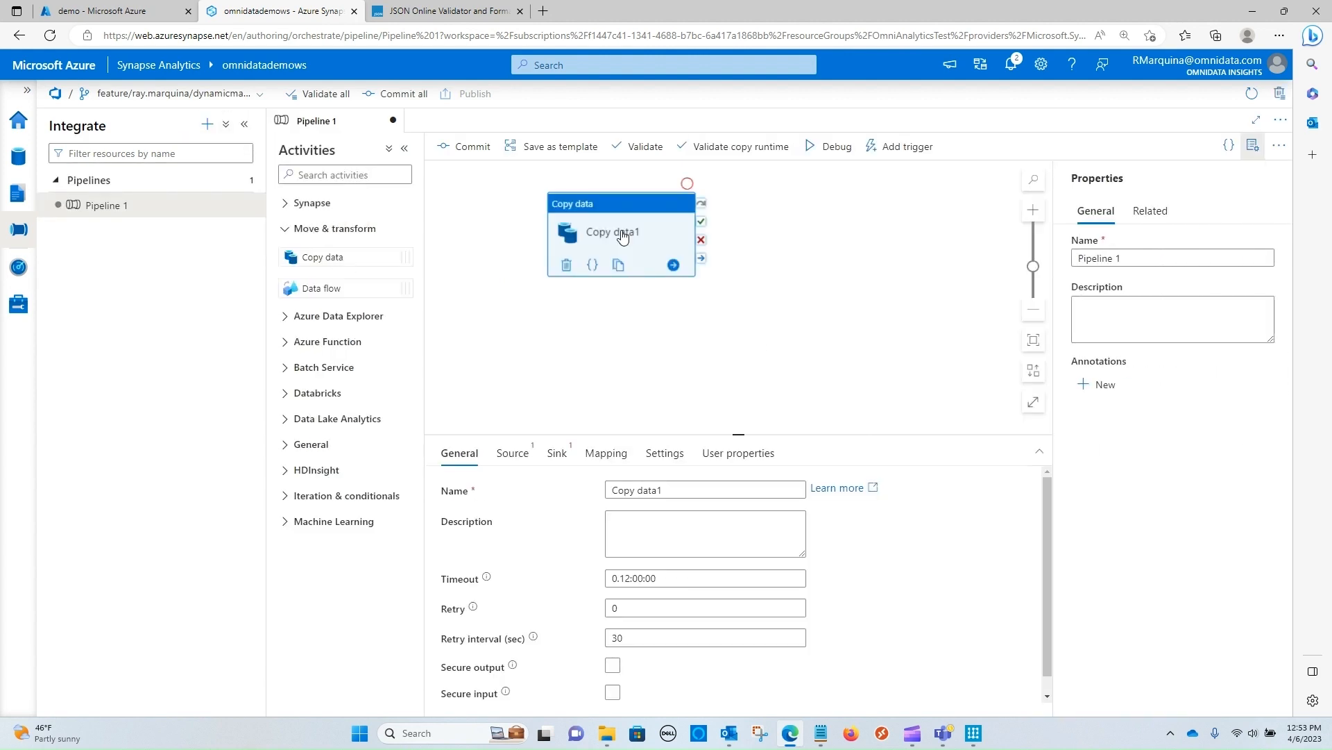
# - Start a new source dataset for the Copy data activity using Azure Data Lake Storage Gen2 and the DelimitedText format
pyautogui.click(514, 454)
pyautogui.click(743, 490)
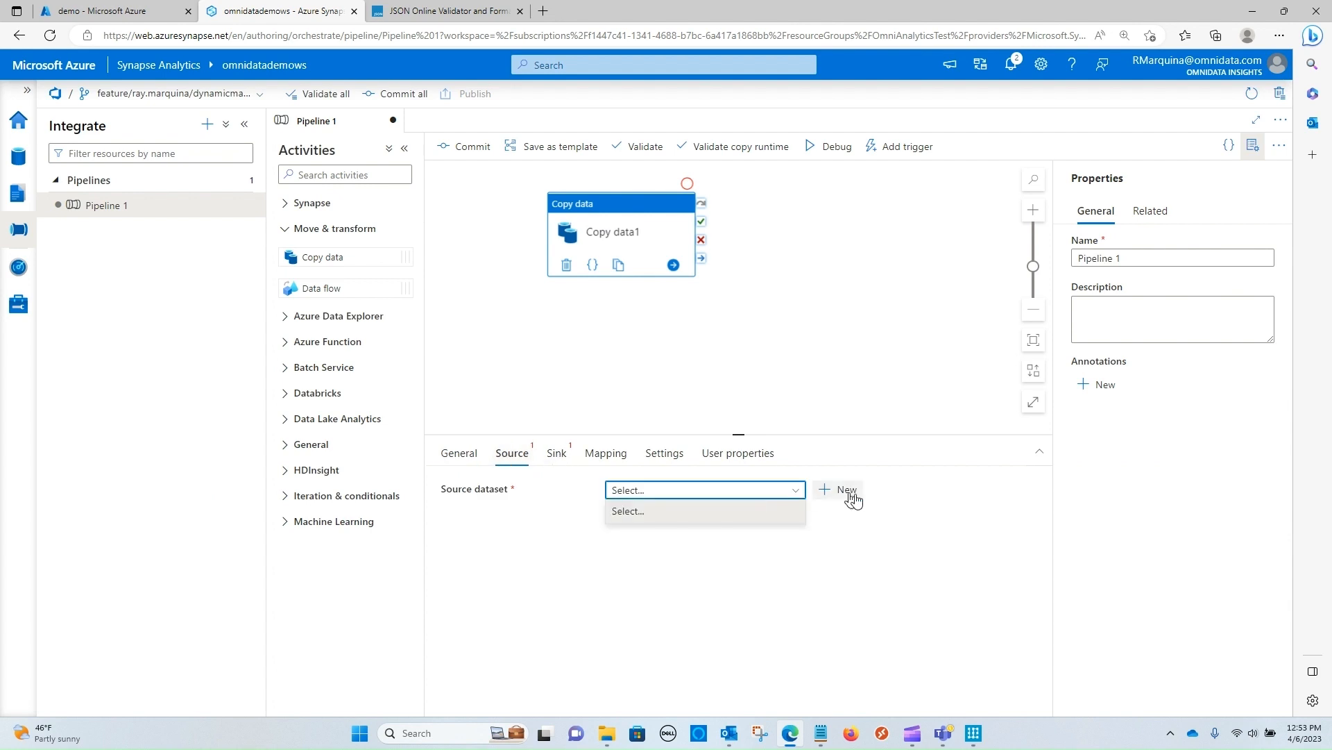
pyautogui.click(847, 490)
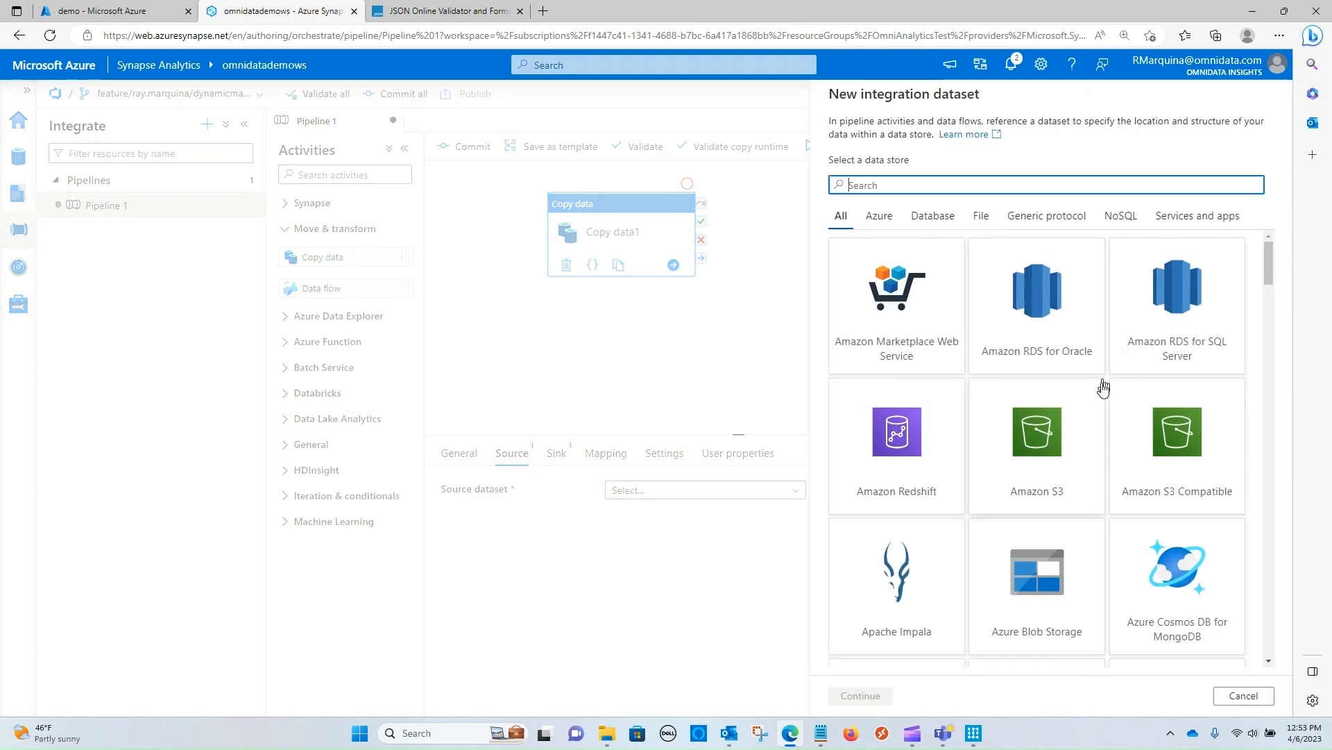
pyautogui.scroll(-4, 1104, 388)
pyautogui.click(949, 584)
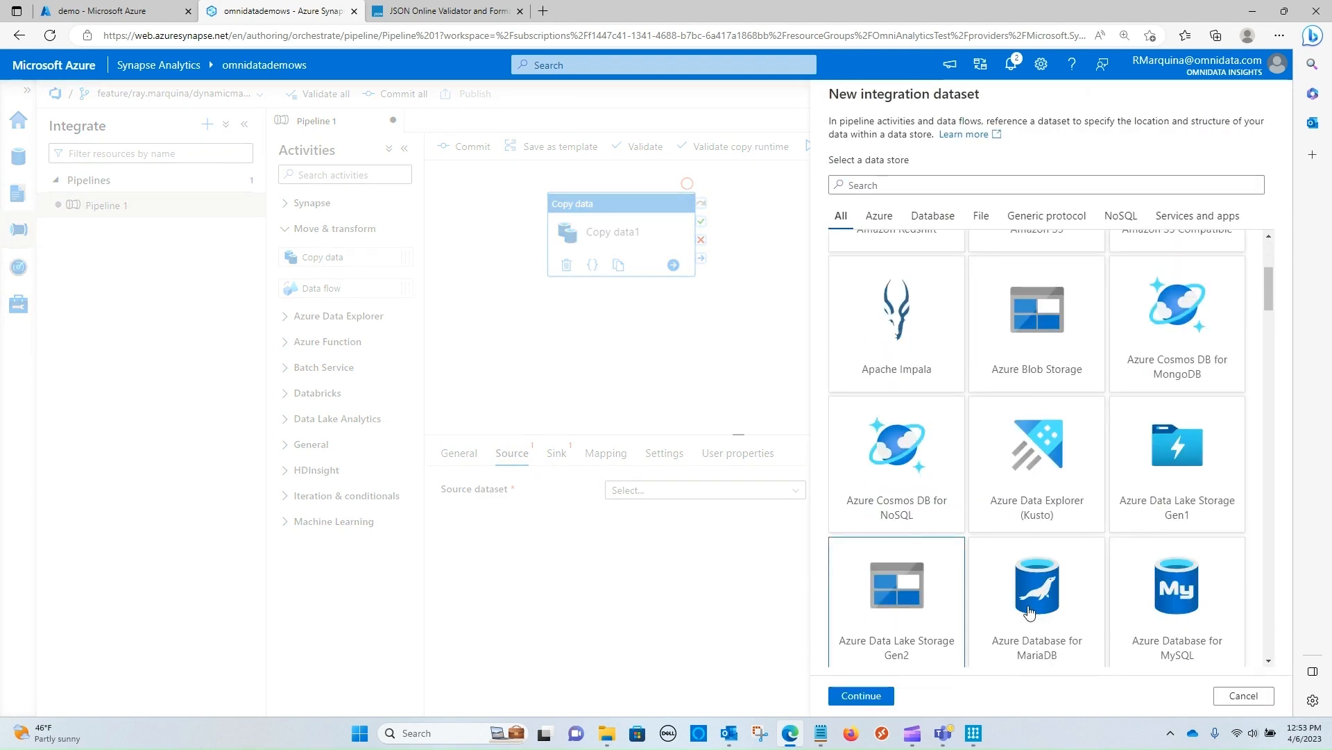
pyautogui.click(859, 696)
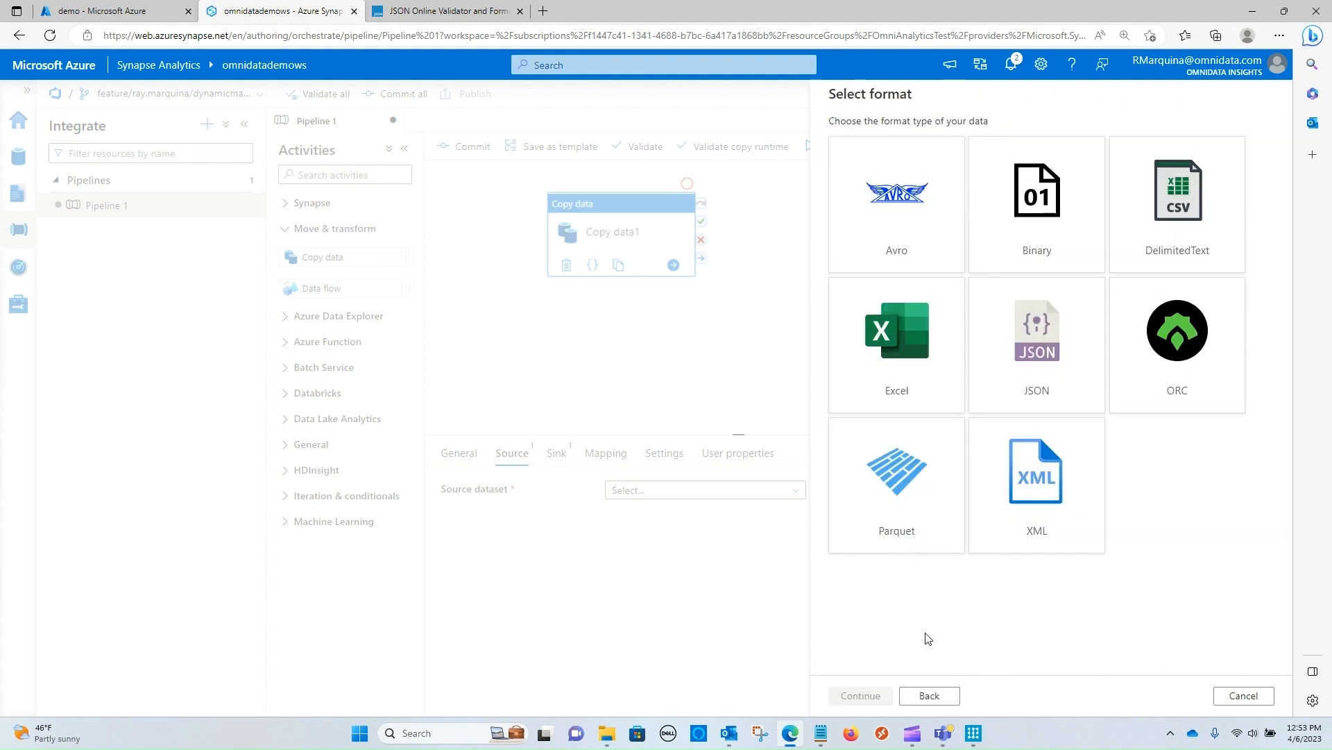
pyautogui.click(1184, 222)
pyautogui.click(859, 694)
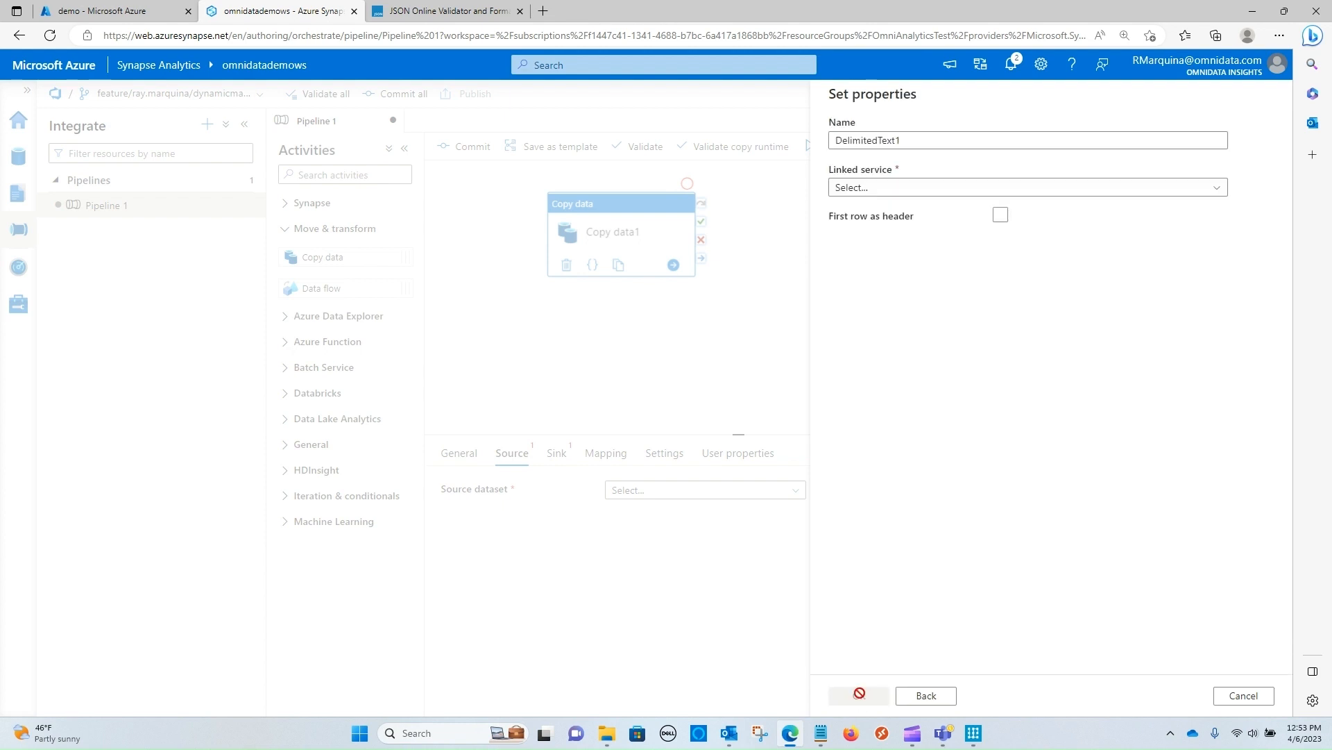
# - Create the source dataset with linked service omnidatademows-WorkspaceDefaultStorage, file path demo/Entity=Customer/Names.csv and the first row as header
pyautogui.click(1014, 187)
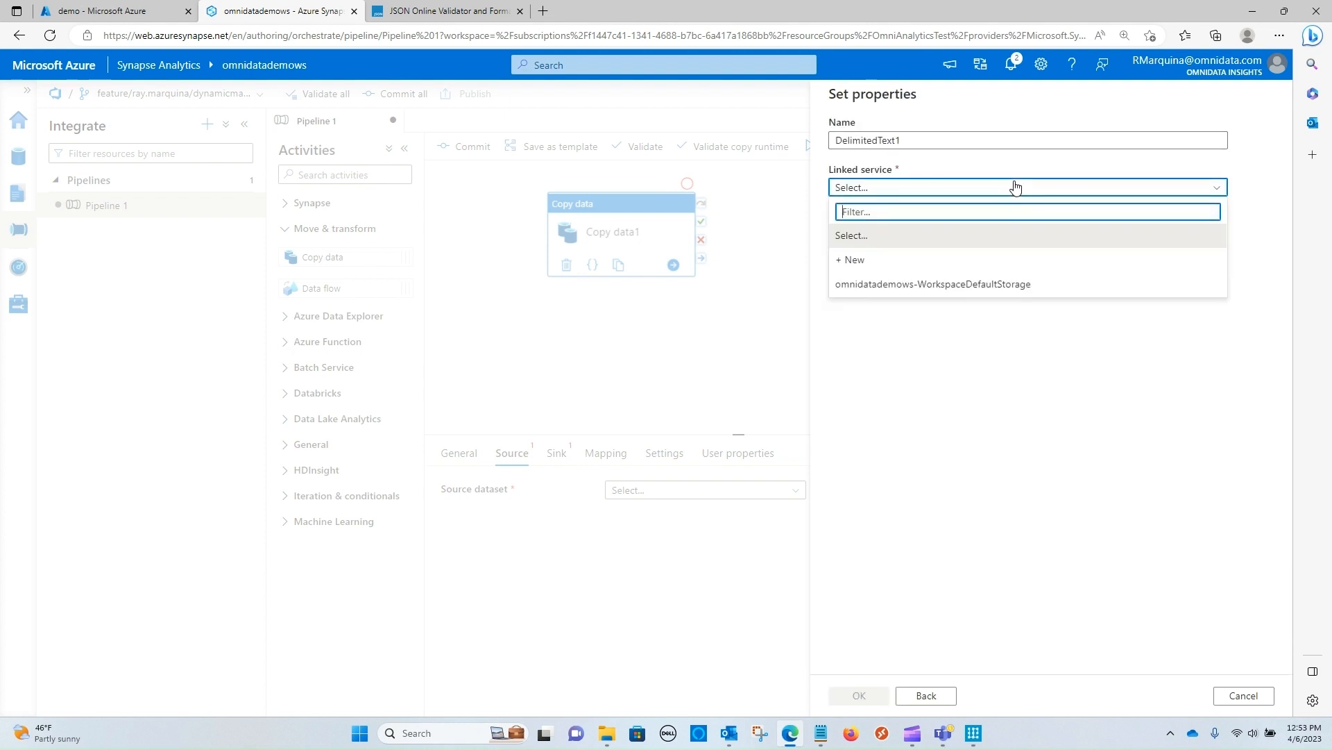
pyautogui.click(964, 290)
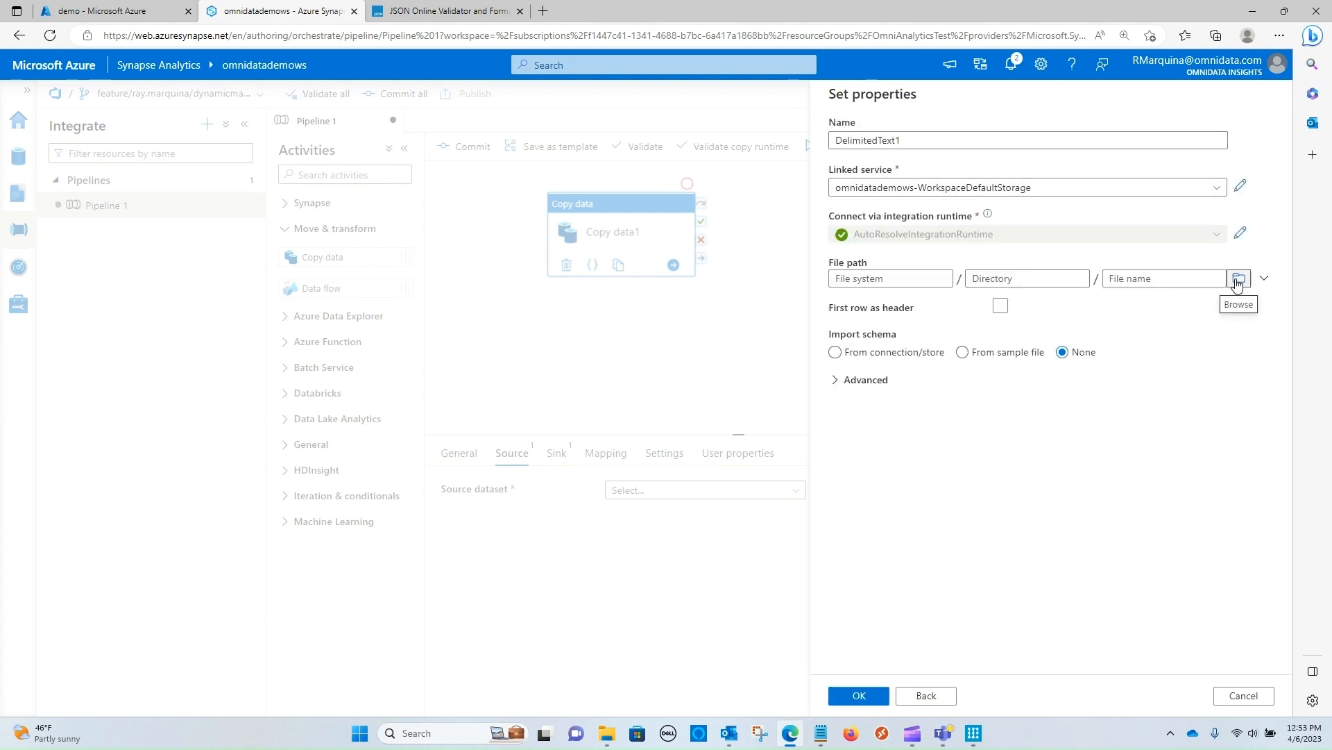
pyautogui.click(1238, 280)
pyautogui.doubleClick(867, 255)
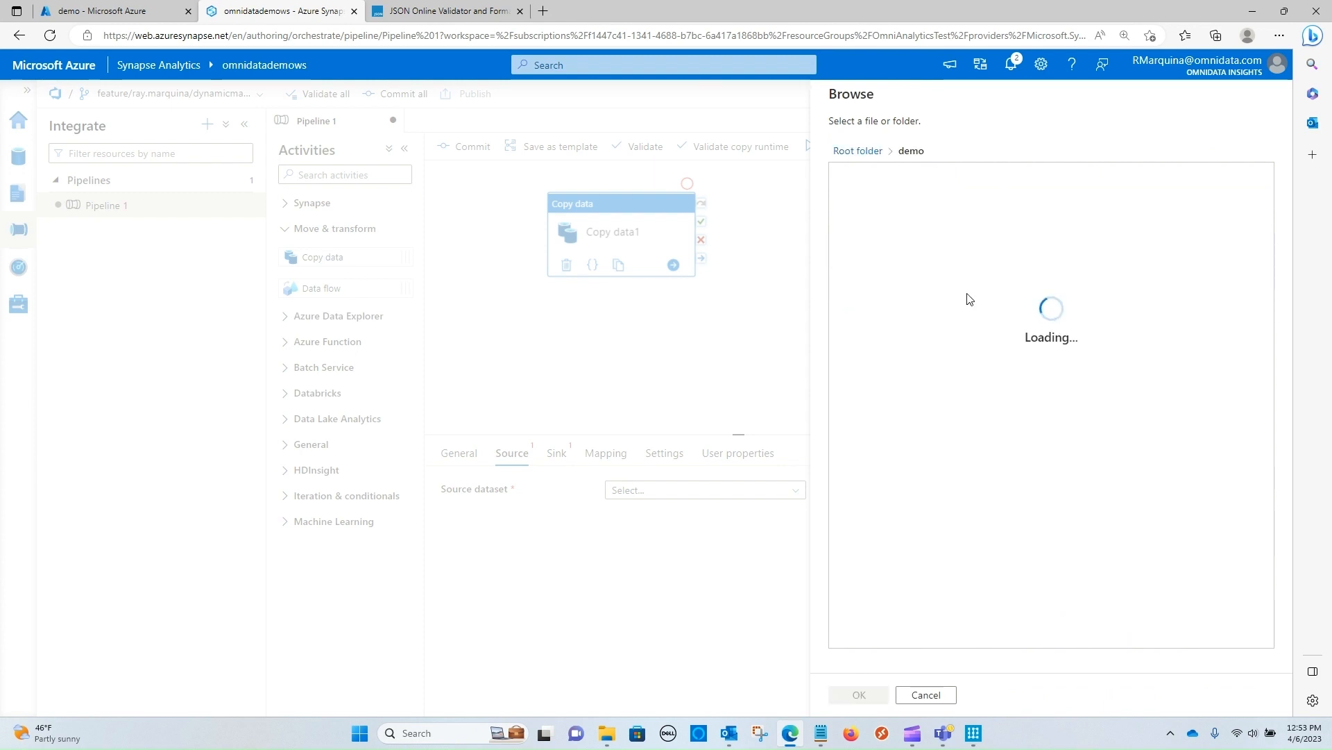
pyautogui.doubleClick(892, 182)
pyautogui.click(891, 179)
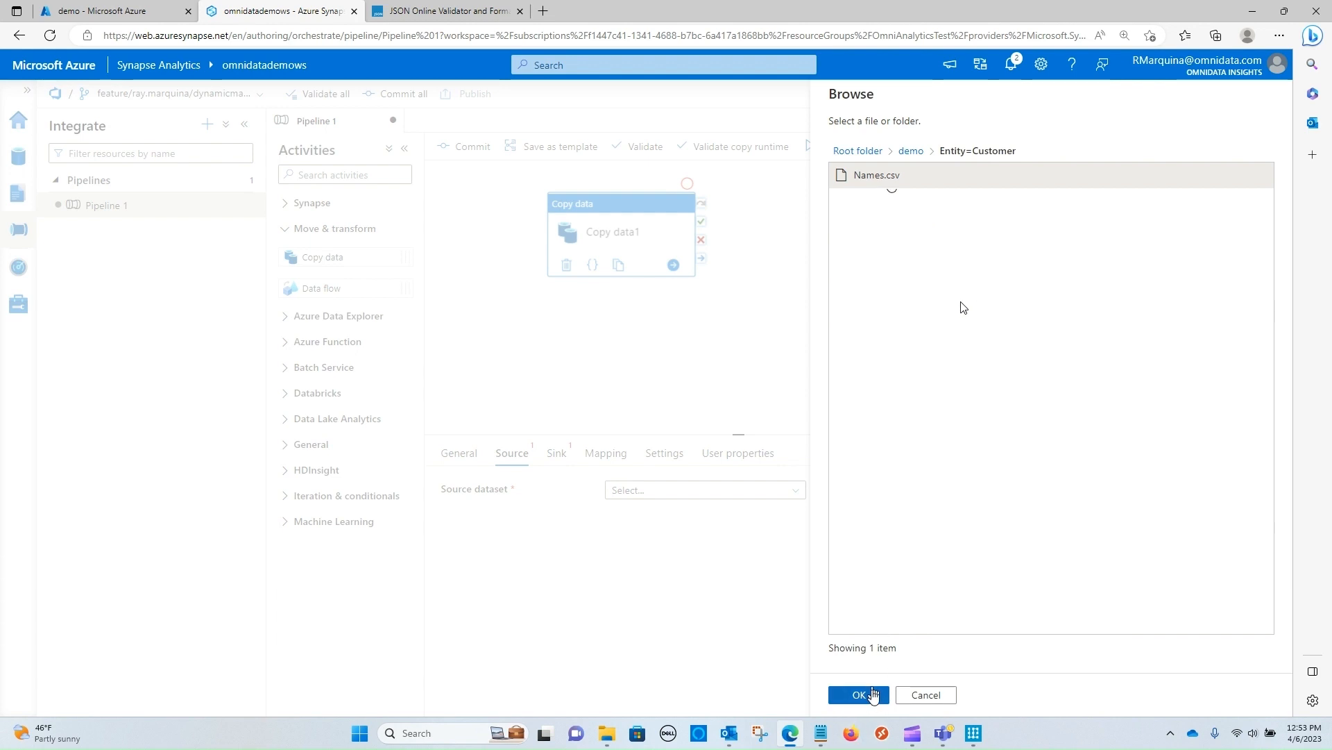
pyautogui.click(873, 694)
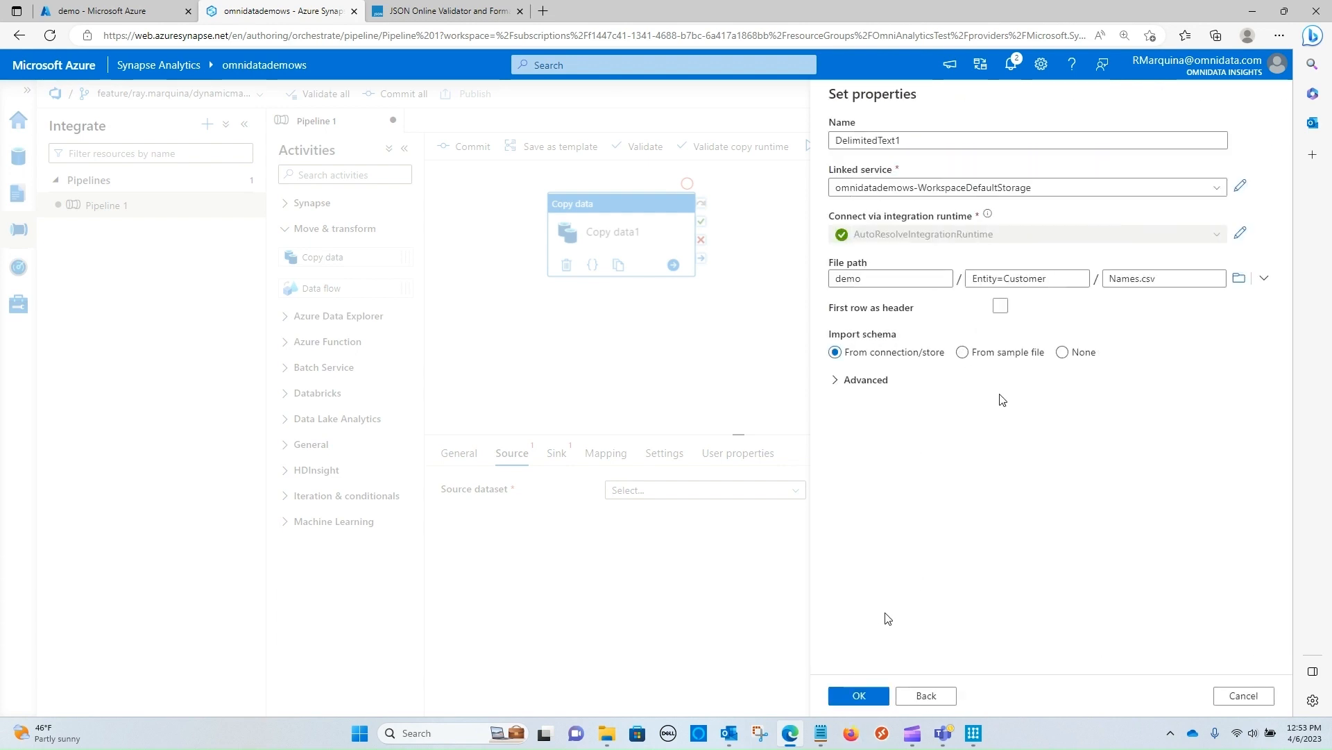
pyautogui.click(1000, 306)
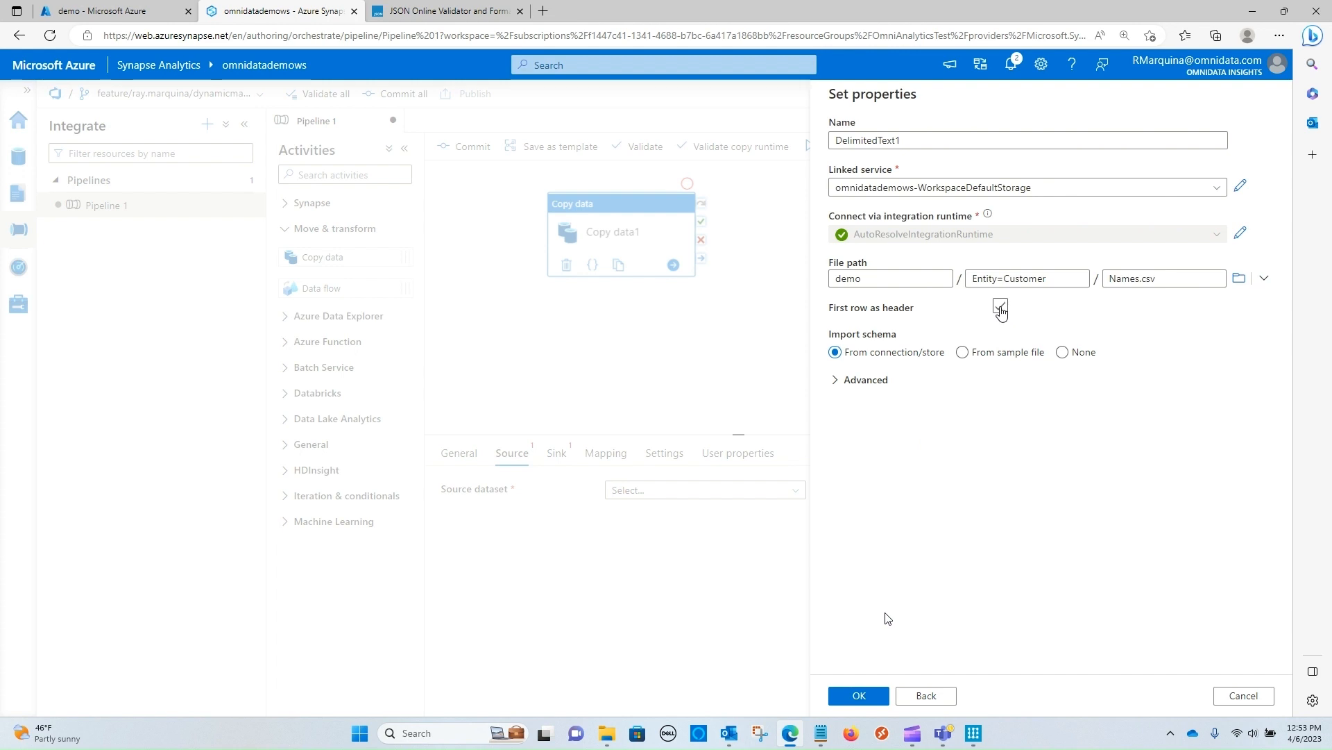
pyautogui.click(876, 697)
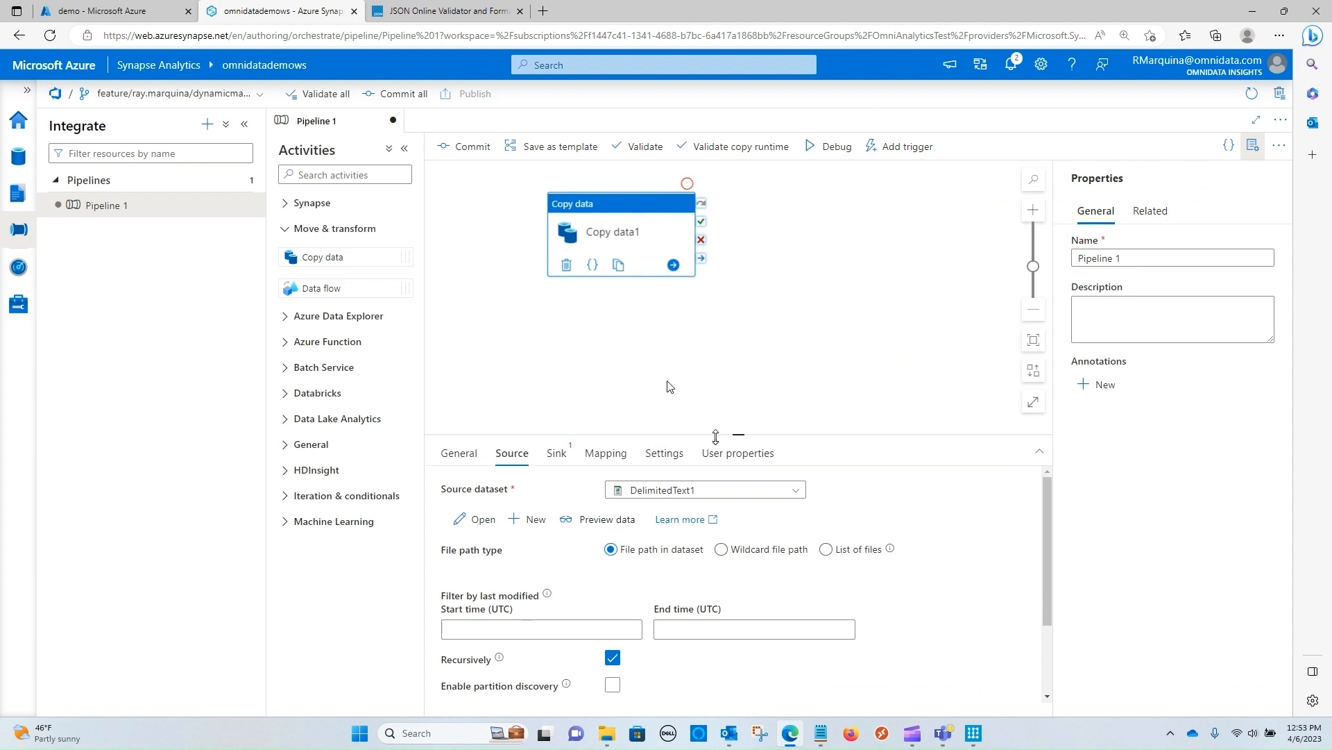
# - Start a new sink dataset for the Copy data activity using Azure Data Lake Storage Gen2 and the Parquet format
pyautogui.moveTo(716, 436); pyautogui.dragTo(765, 378)
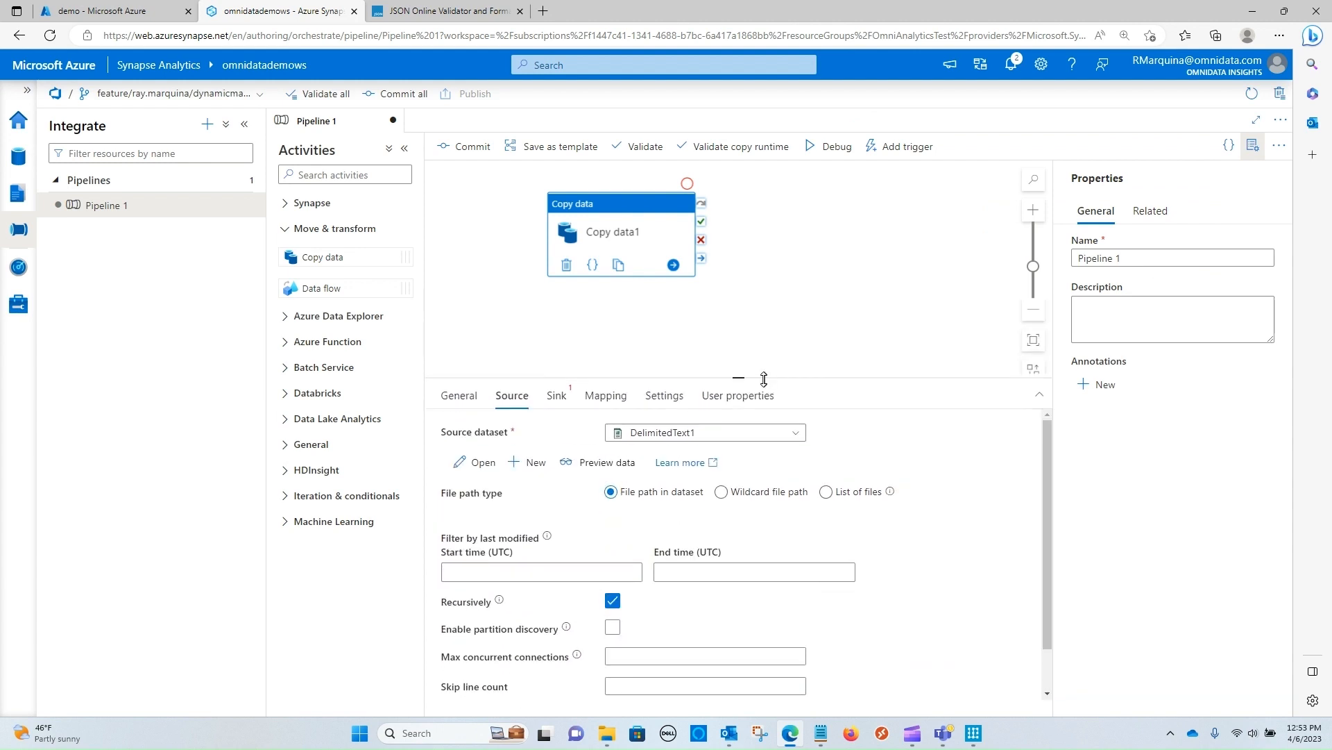
pyautogui.click(560, 401)
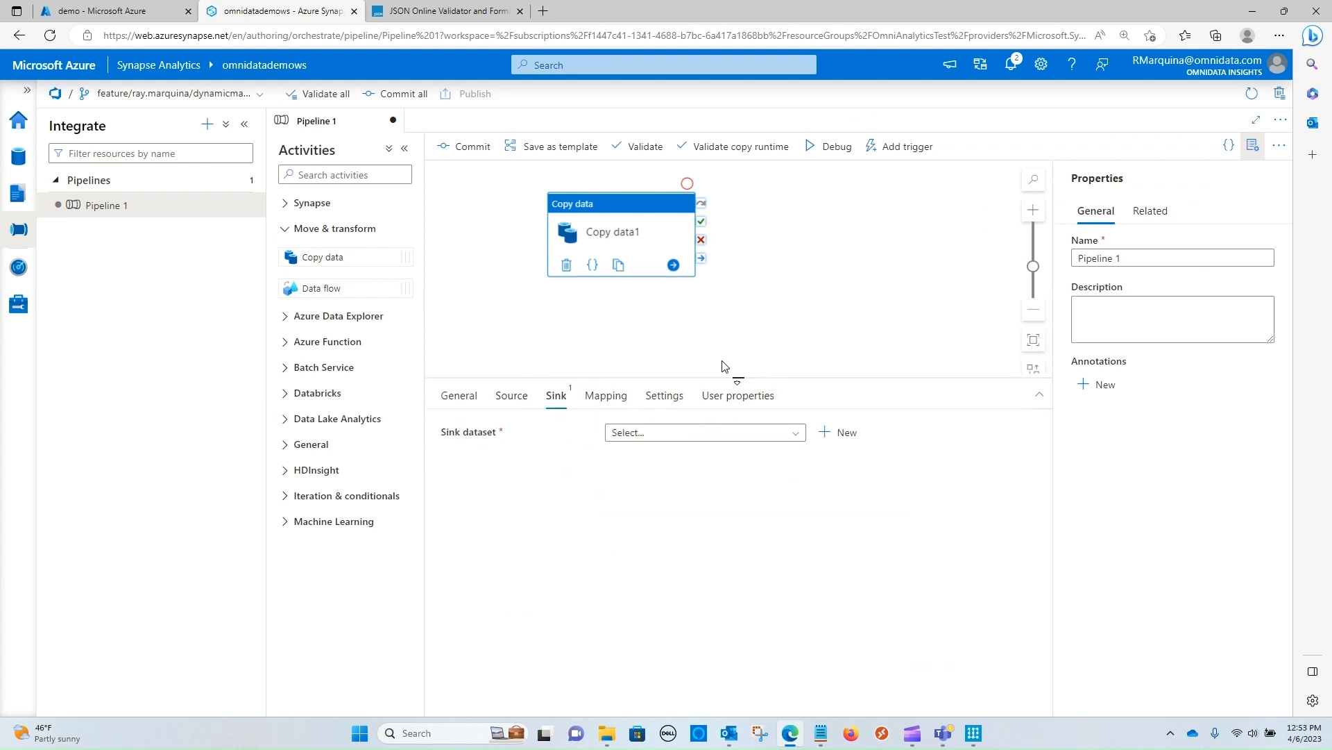
pyautogui.click(849, 433)
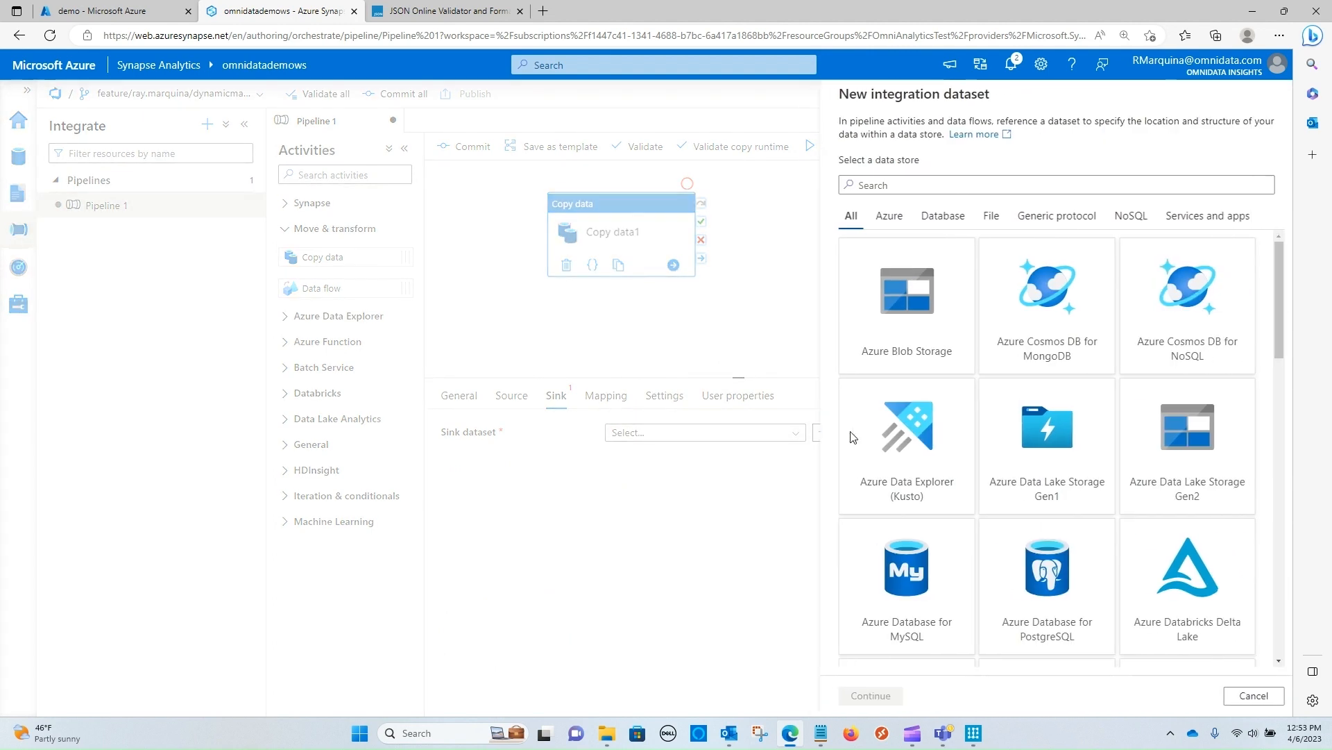
pyautogui.scroll(-3, 1073, 354)
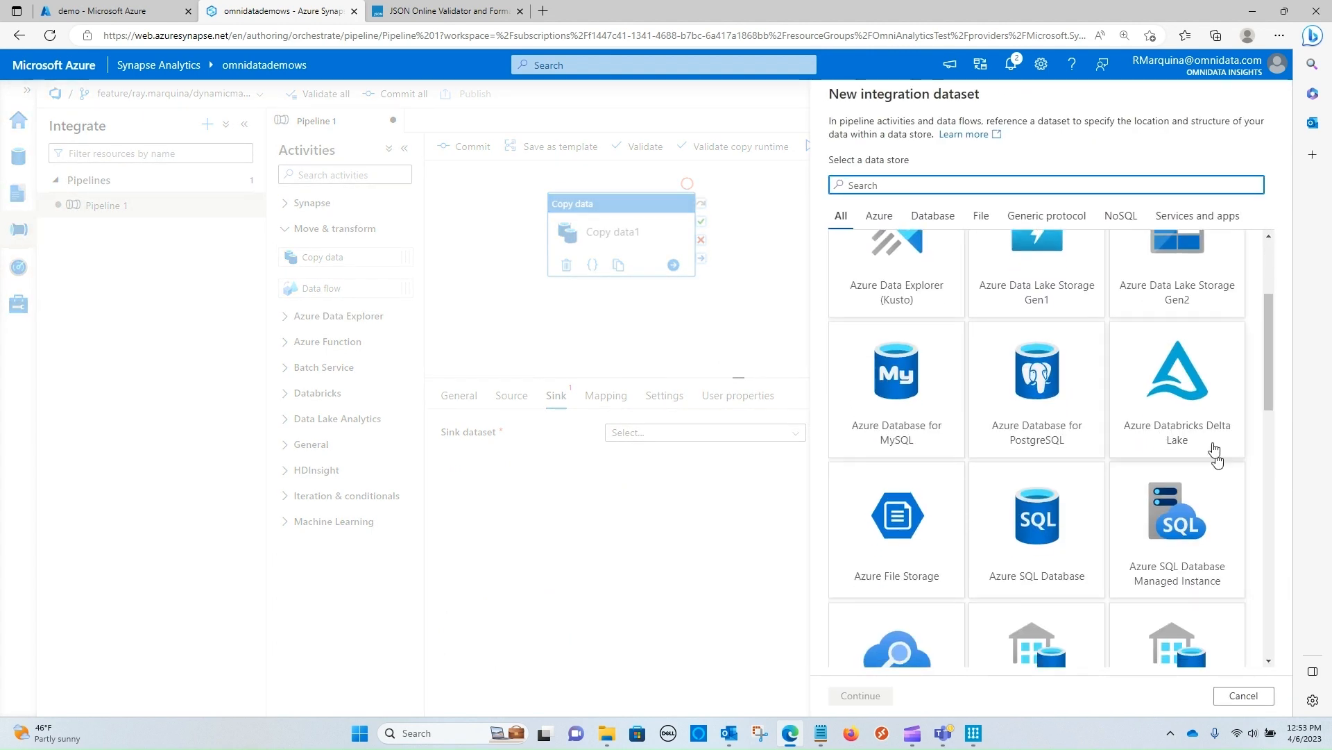
pyautogui.click(1206, 255)
pyautogui.click(861, 695)
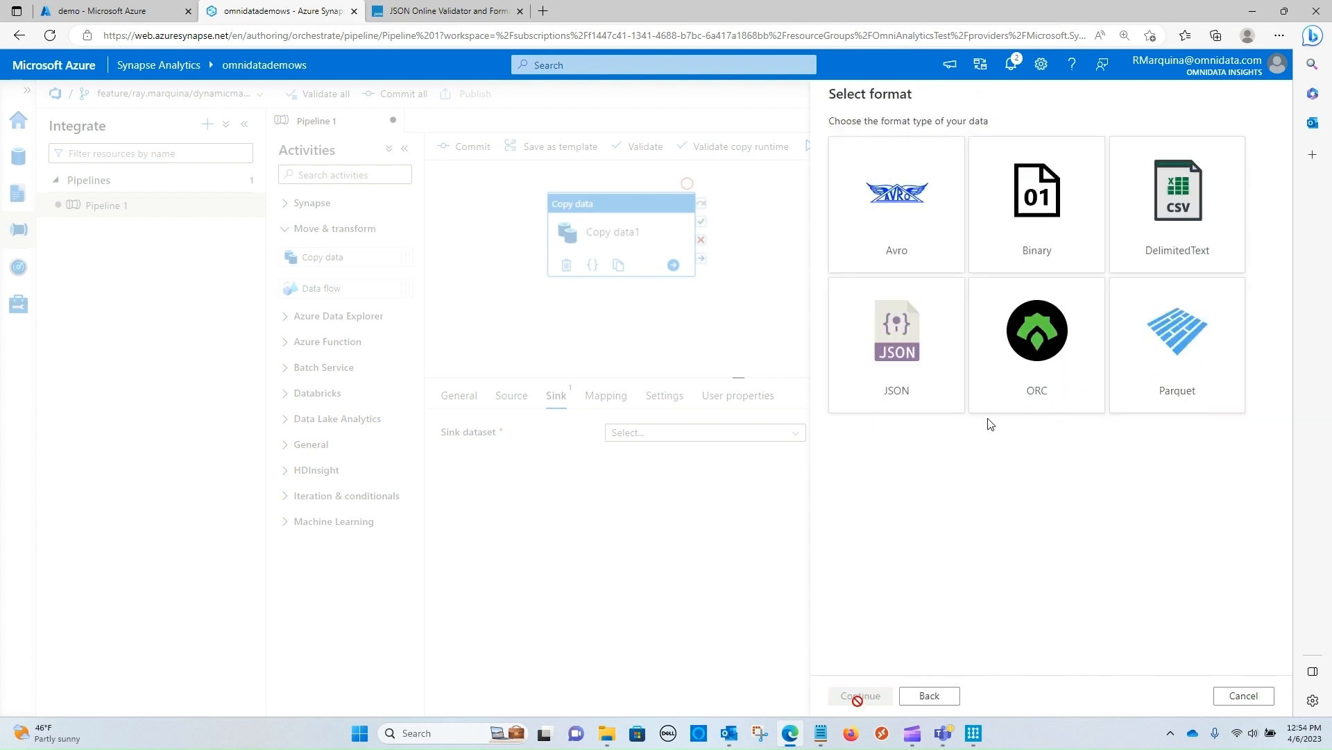
pyautogui.click(1172, 347)
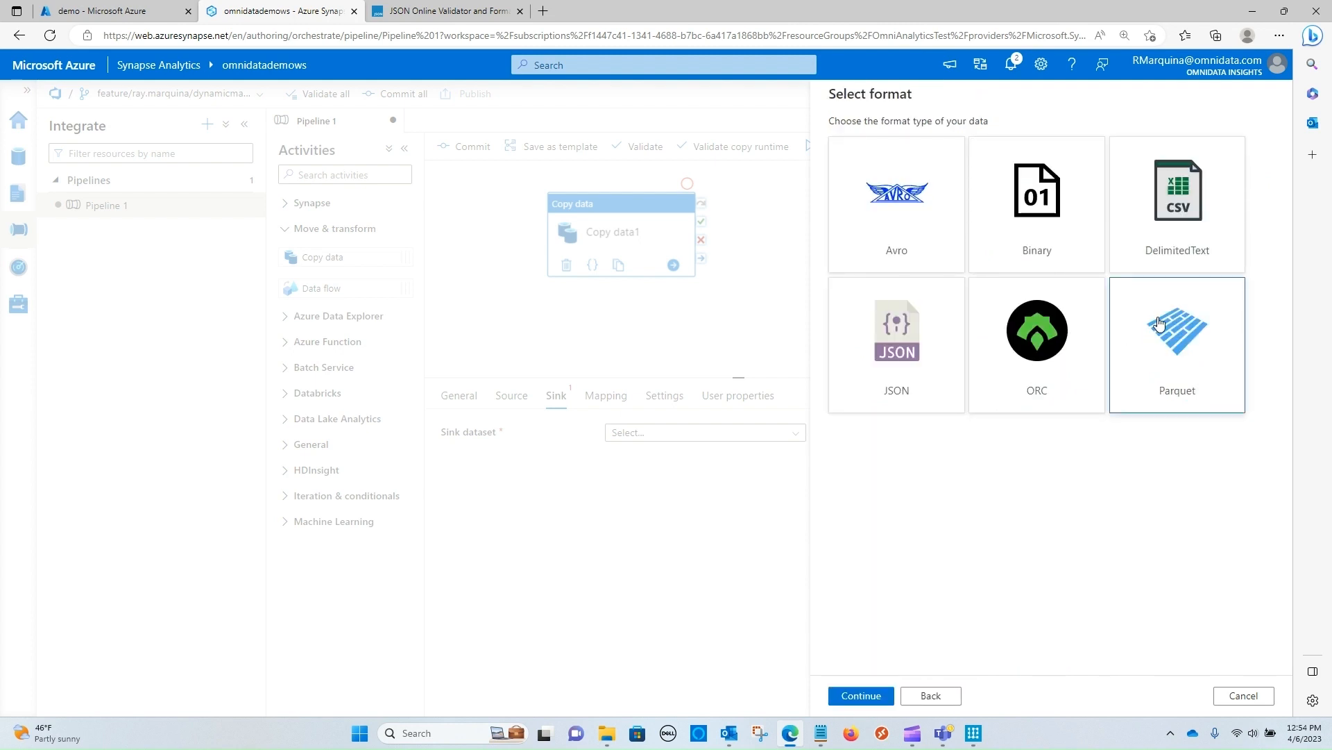
pyautogui.click(859, 700)
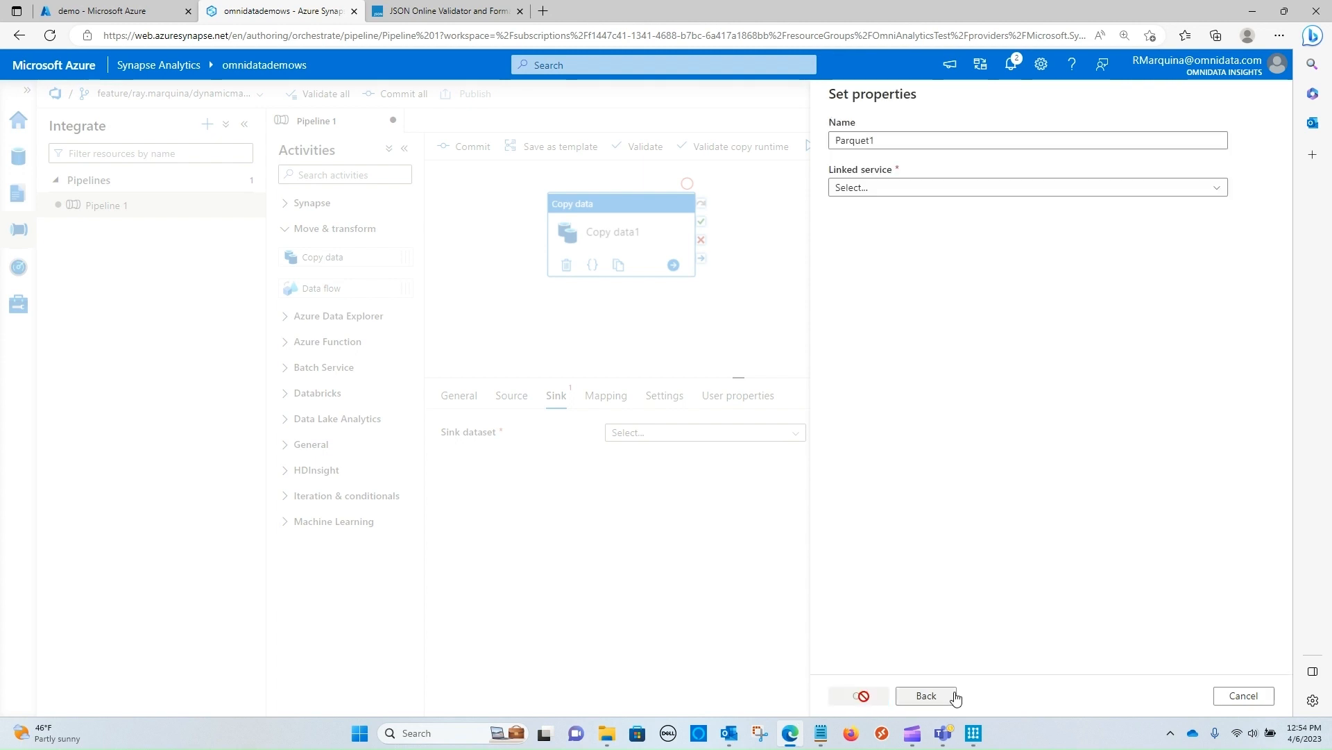
# - Create the sink dataset with linked service omnidatademows-WorkspaceDefaultStorage and the raw container as its file path
pyautogui.click(916, 188)
pyautogui.click(917, 284)
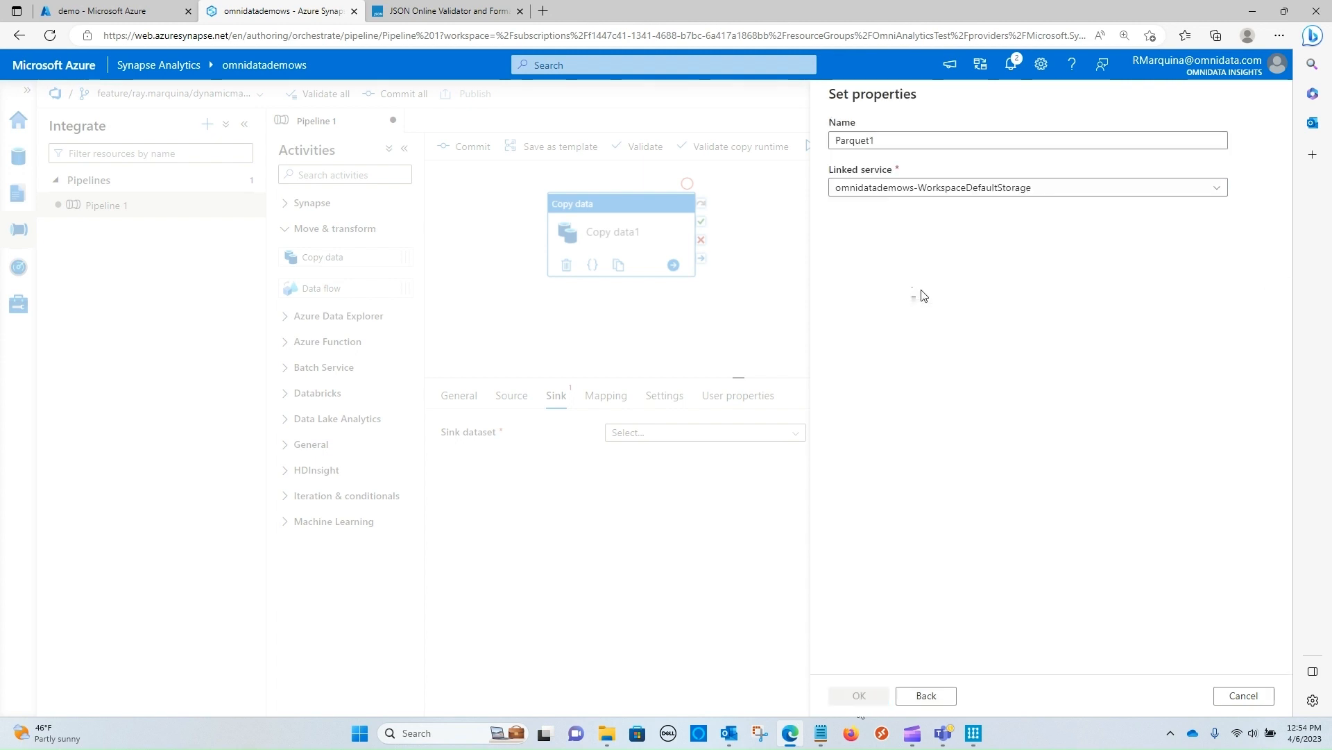
pyautogui.click(1241, 279)
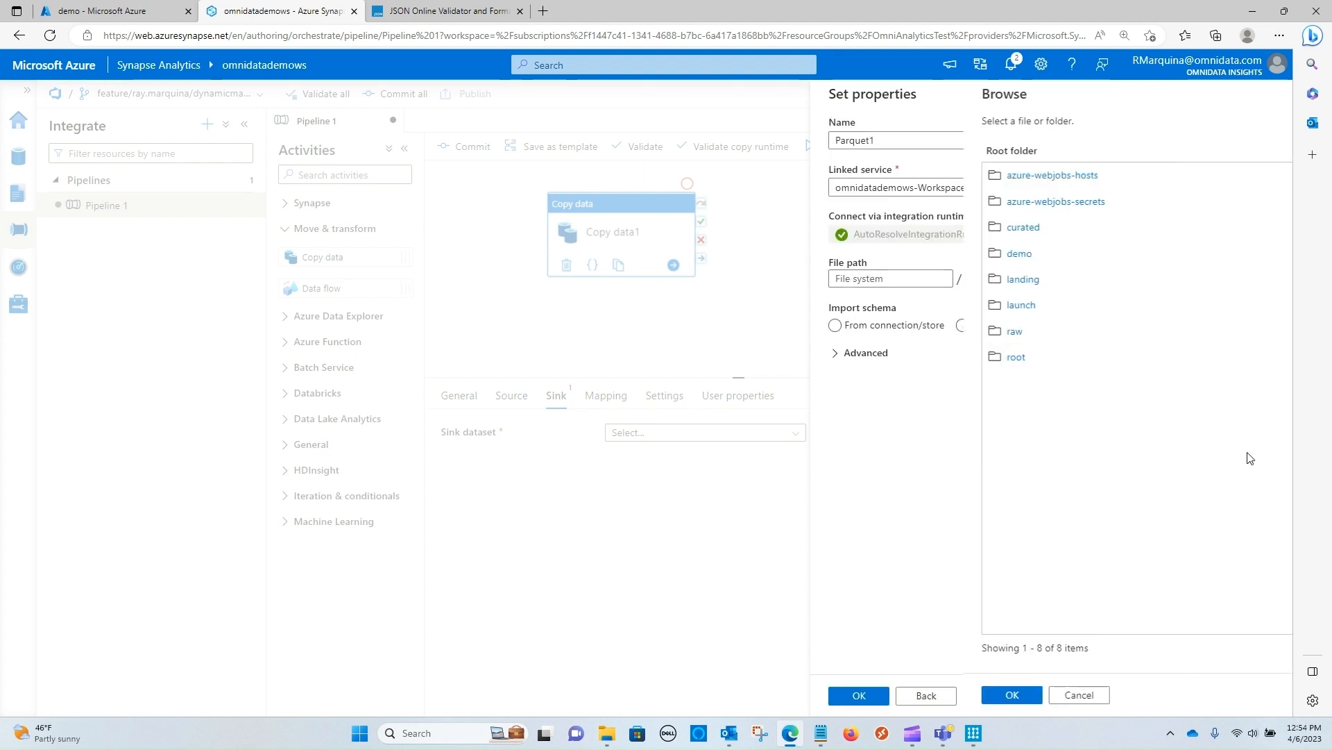
pyautogui.click(908, 323)
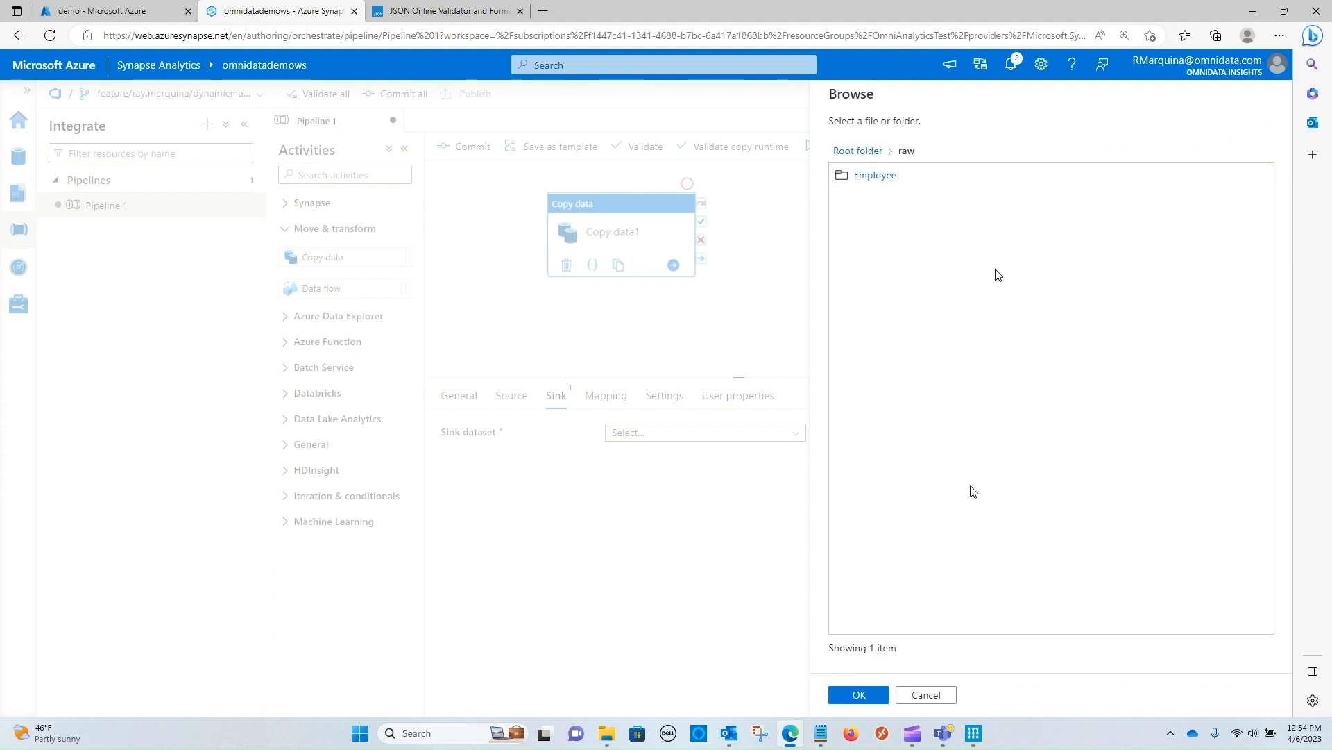
pyautogui.click(874, 697)
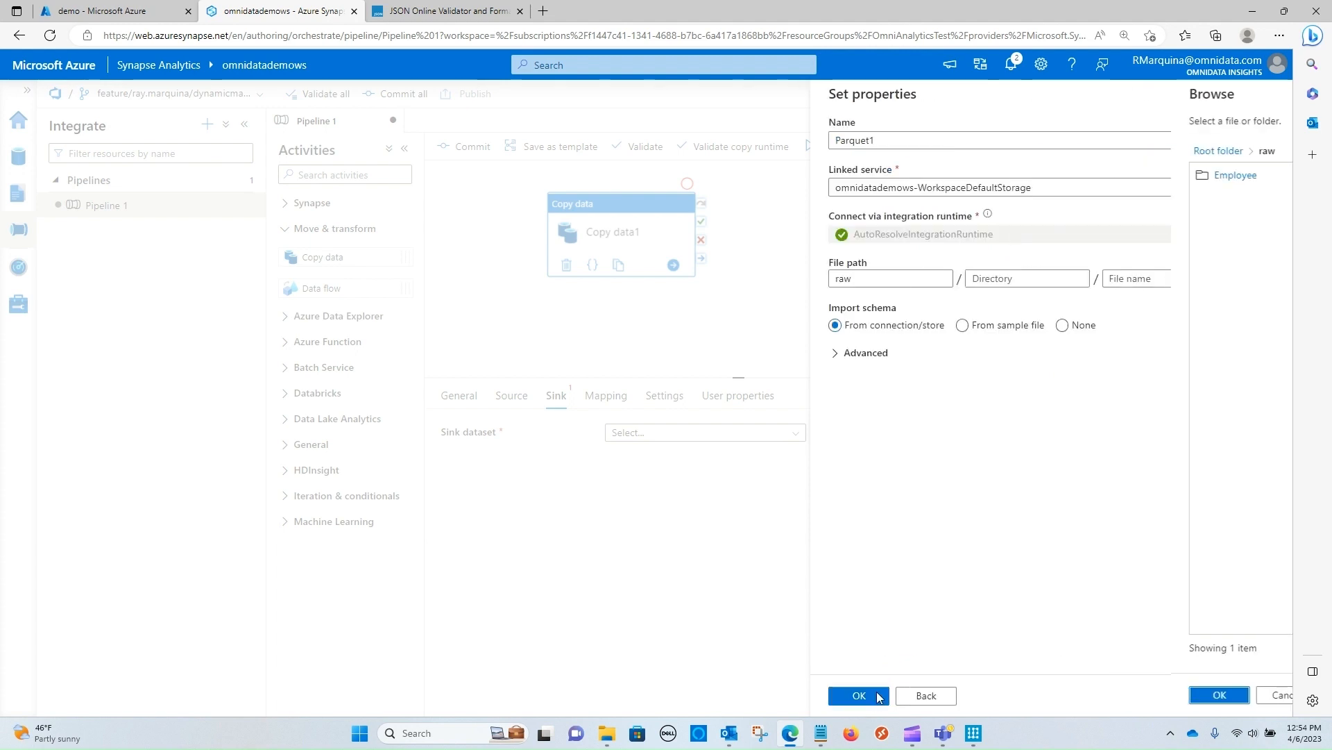
pyautogui.click(858, 696)
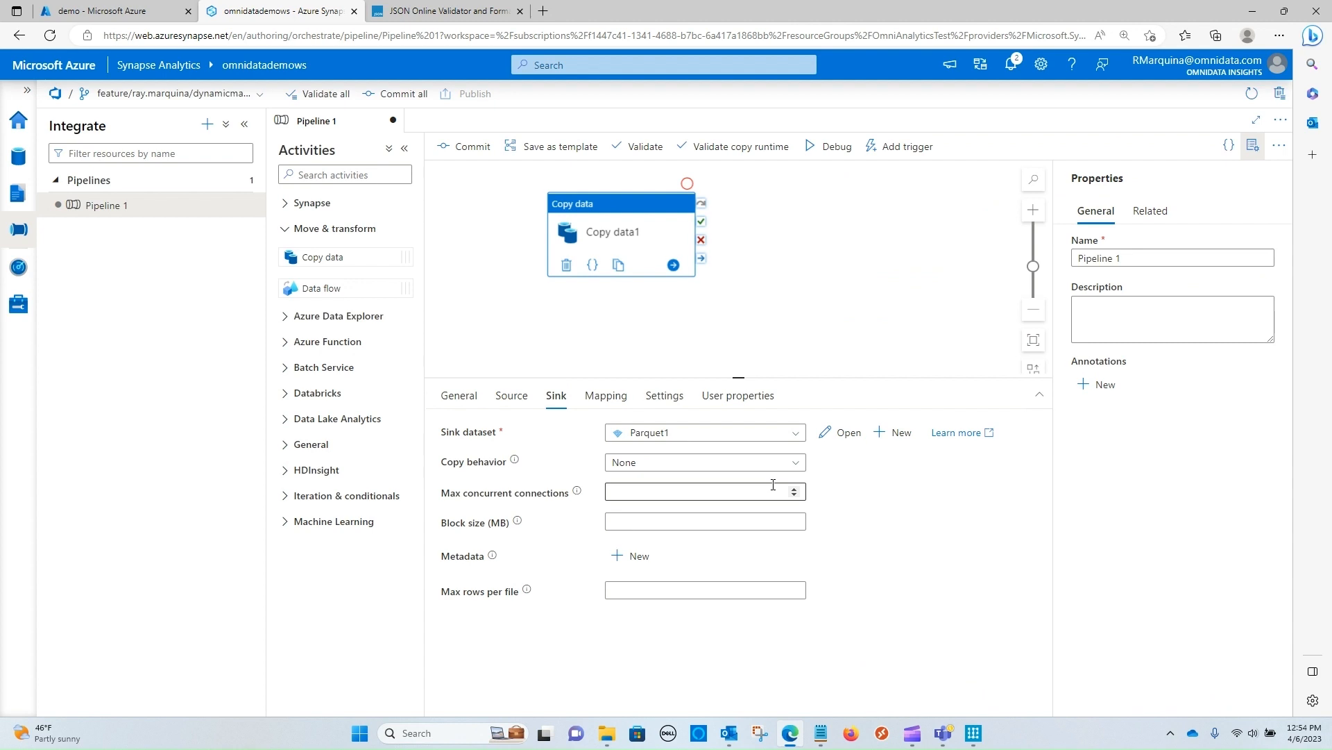
# - Import the schemas into the Copy data activity's column mapping and delete the Age mapping
pyautogui.click(605, 395)
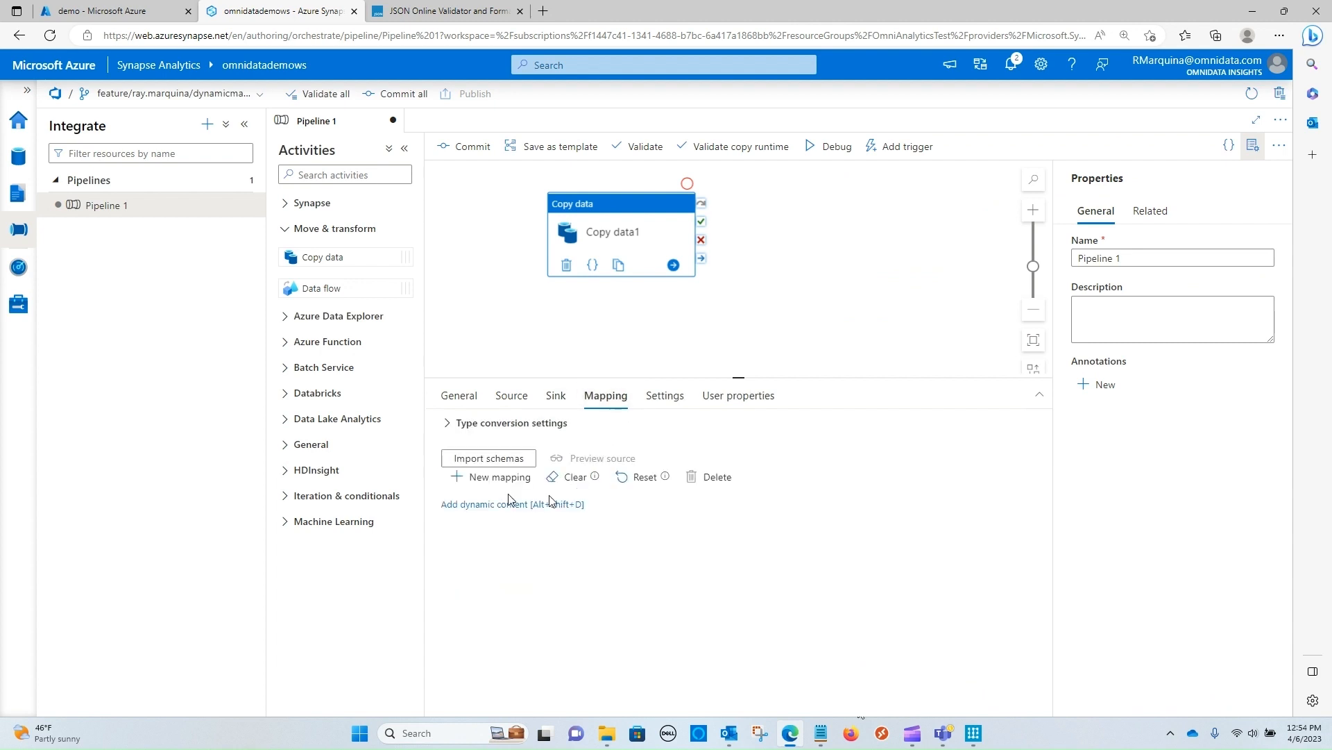
pyautogui.click(497, 457)
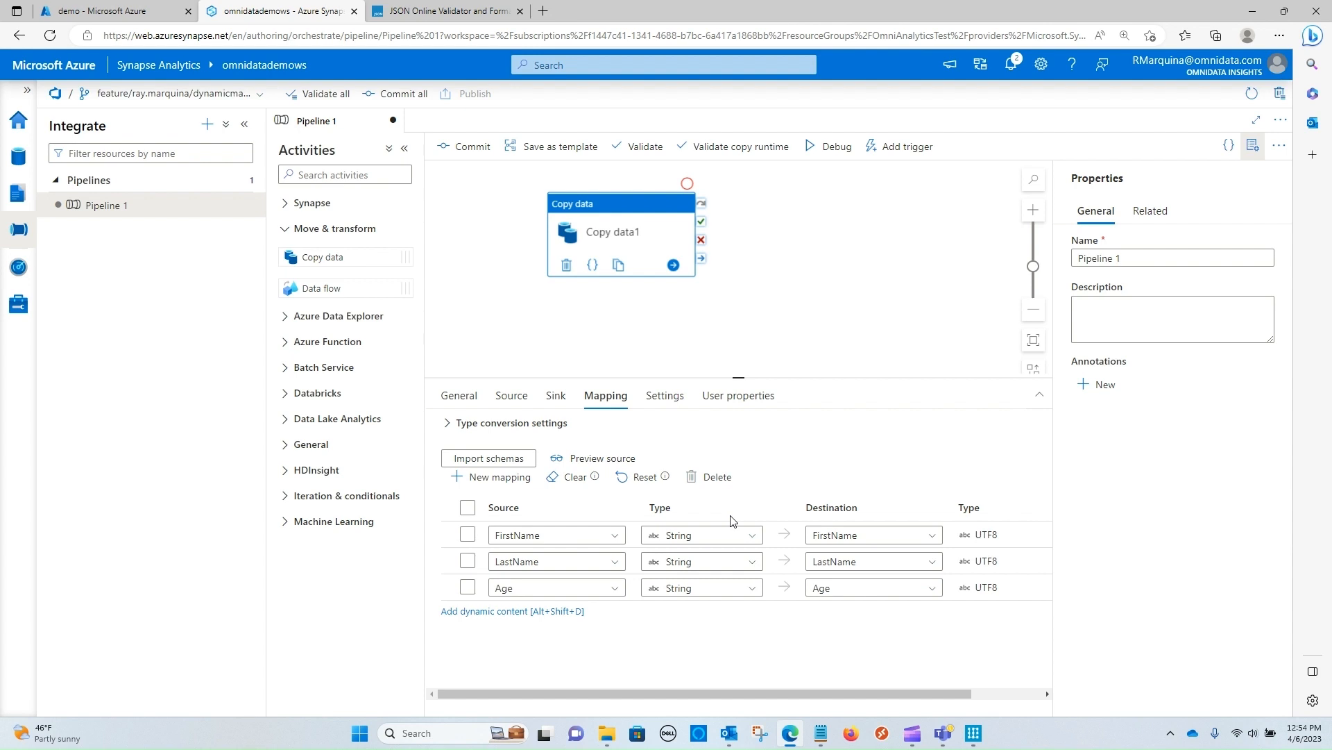
pyautogui.click(468, 587)
pyautogui.moveTo(468, 587); pyautogui.dragTo(543, 566)
pyautogui.click(709, 476)
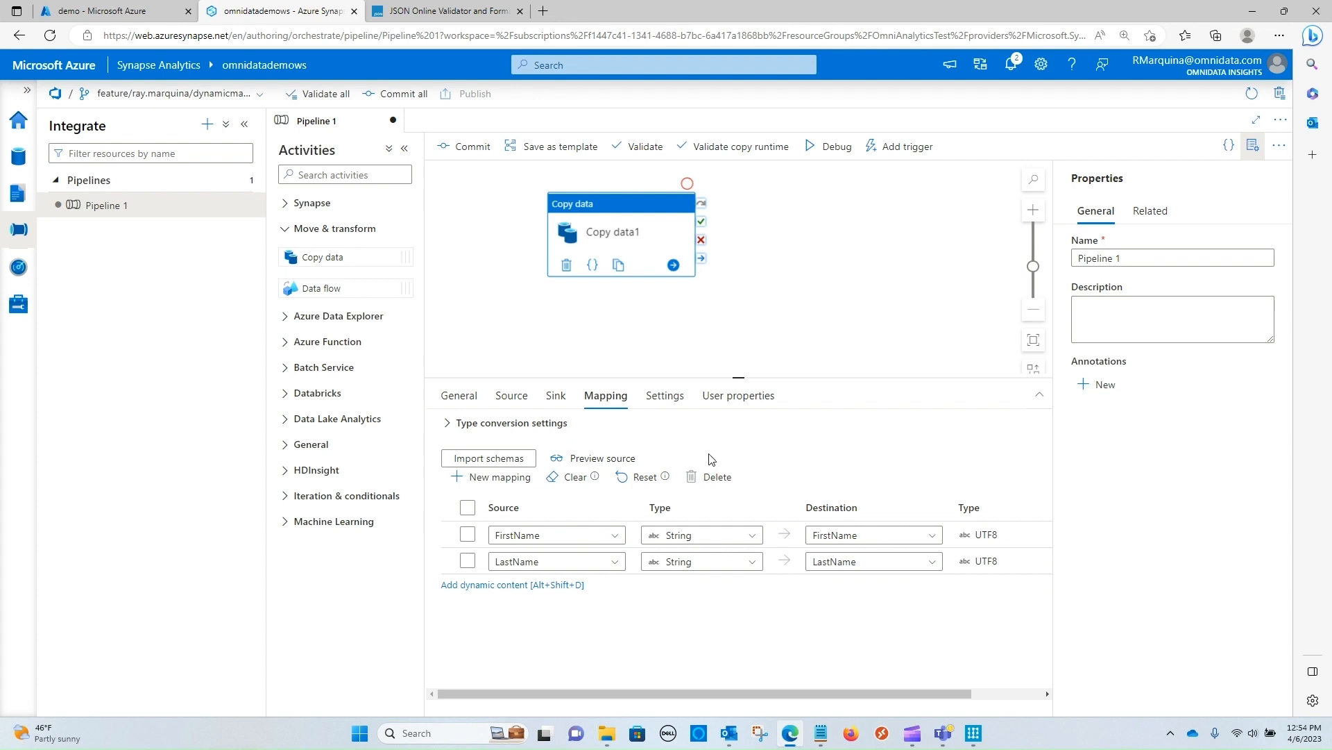
# - Open the JSON code of Pipeline 1 and copy the Copy data activity's translator object, including its mappings and type conversion settings
pyautogui.click(785, 319)
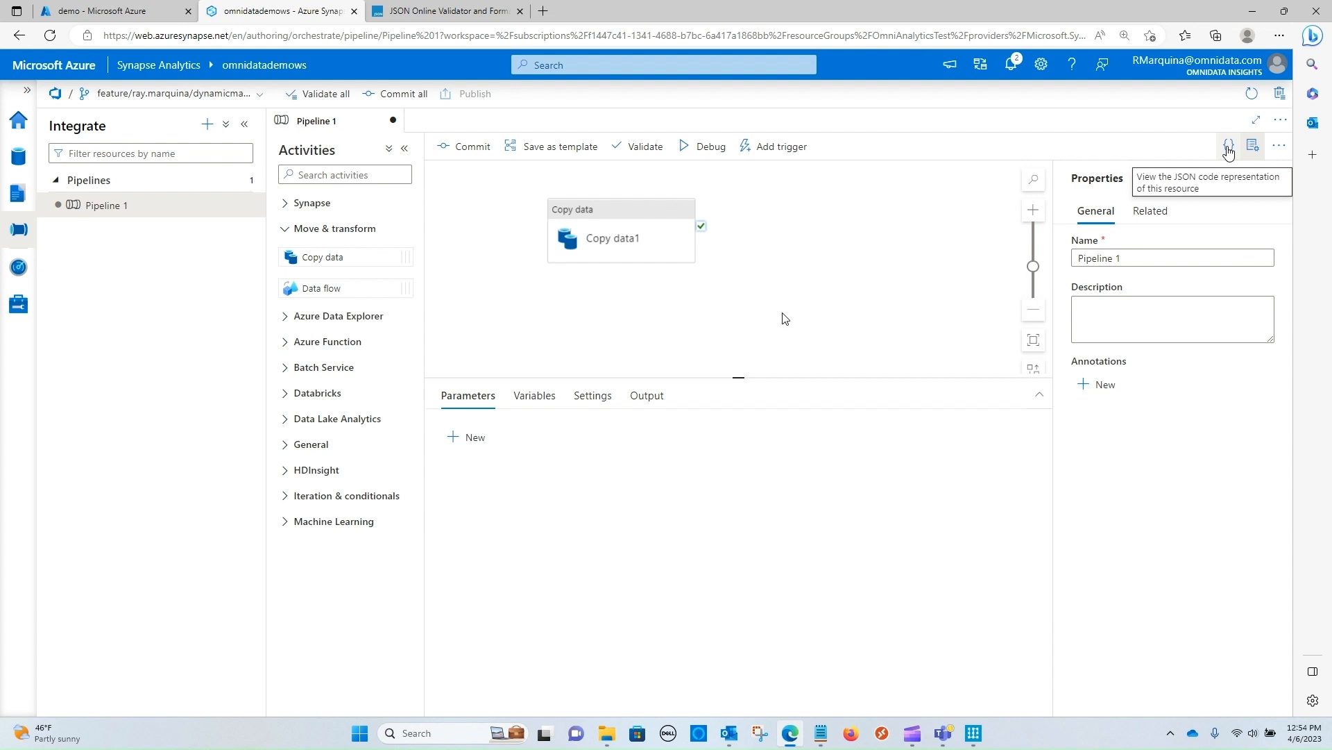
pyautogui.click(1228, 148)
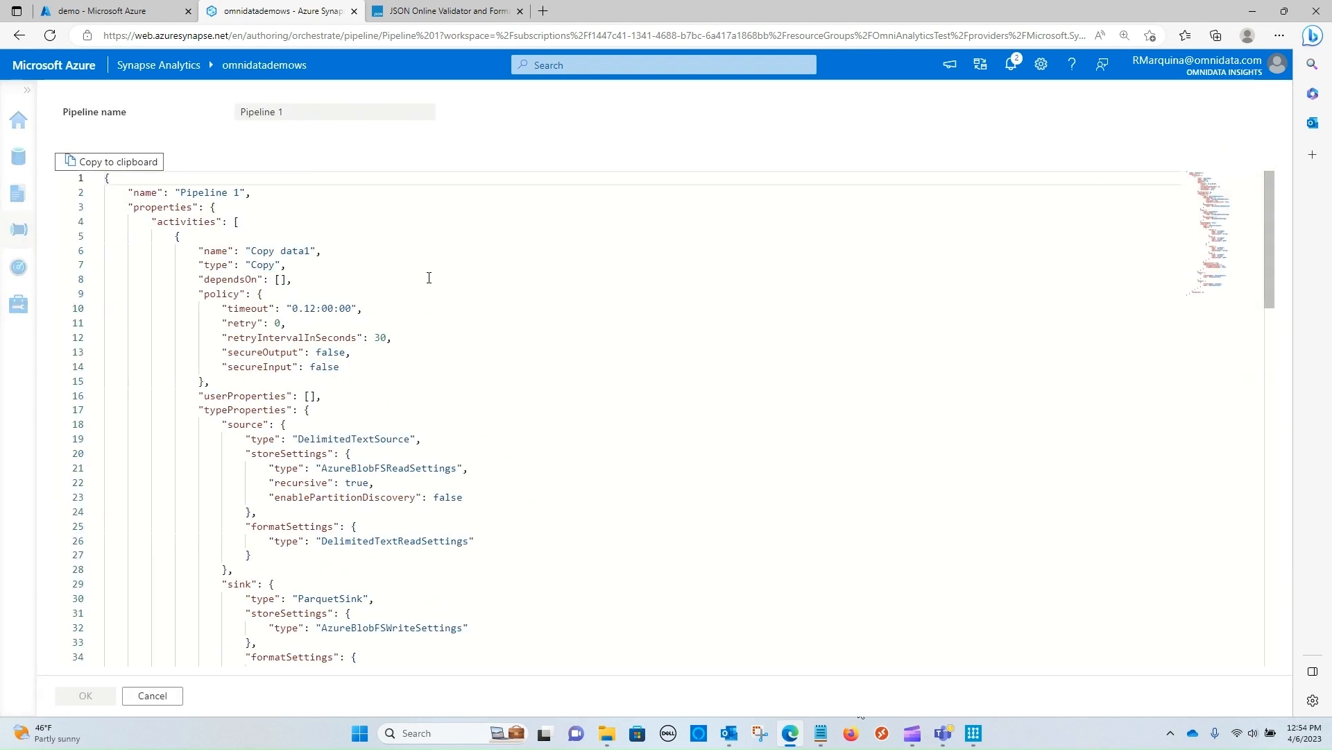
pyautogui.scroll(-3, 429, 278)
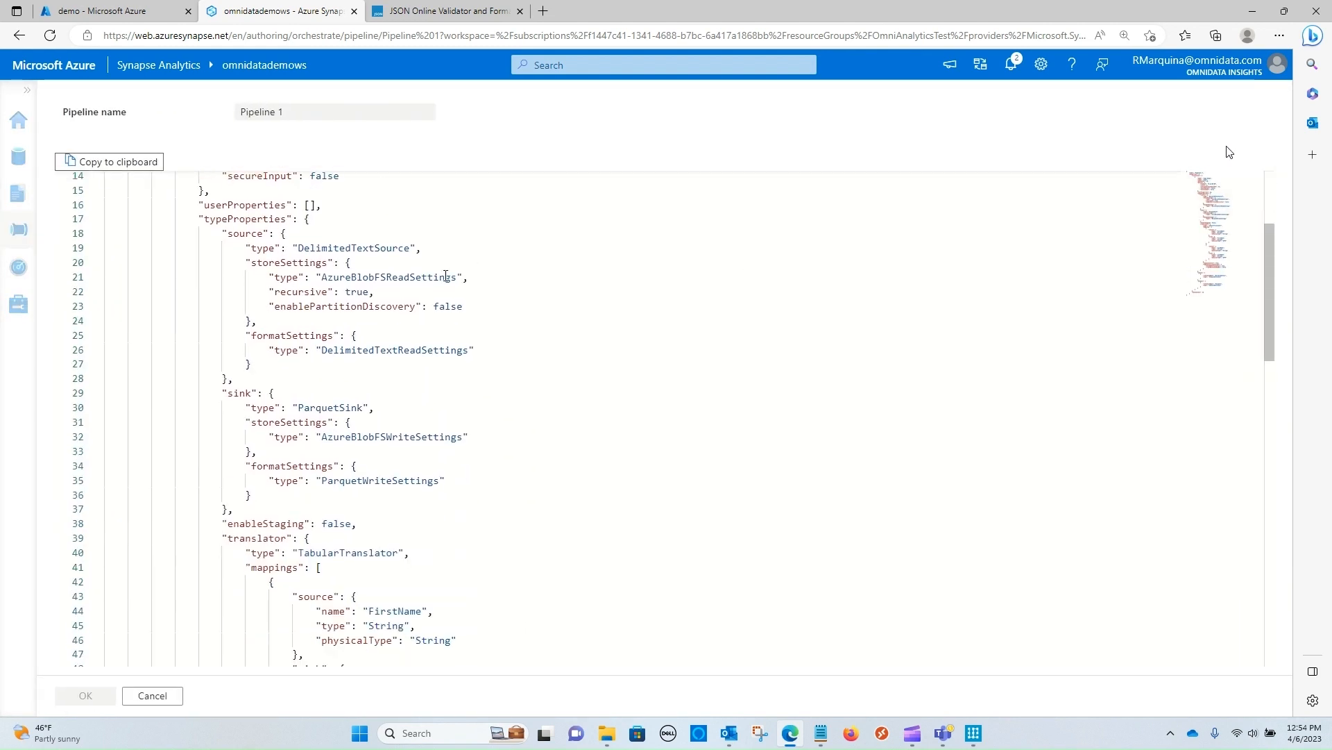
pyautogui.scroll(-3, 446, 277)
pyautogui.scroll(-2, 485, 333)
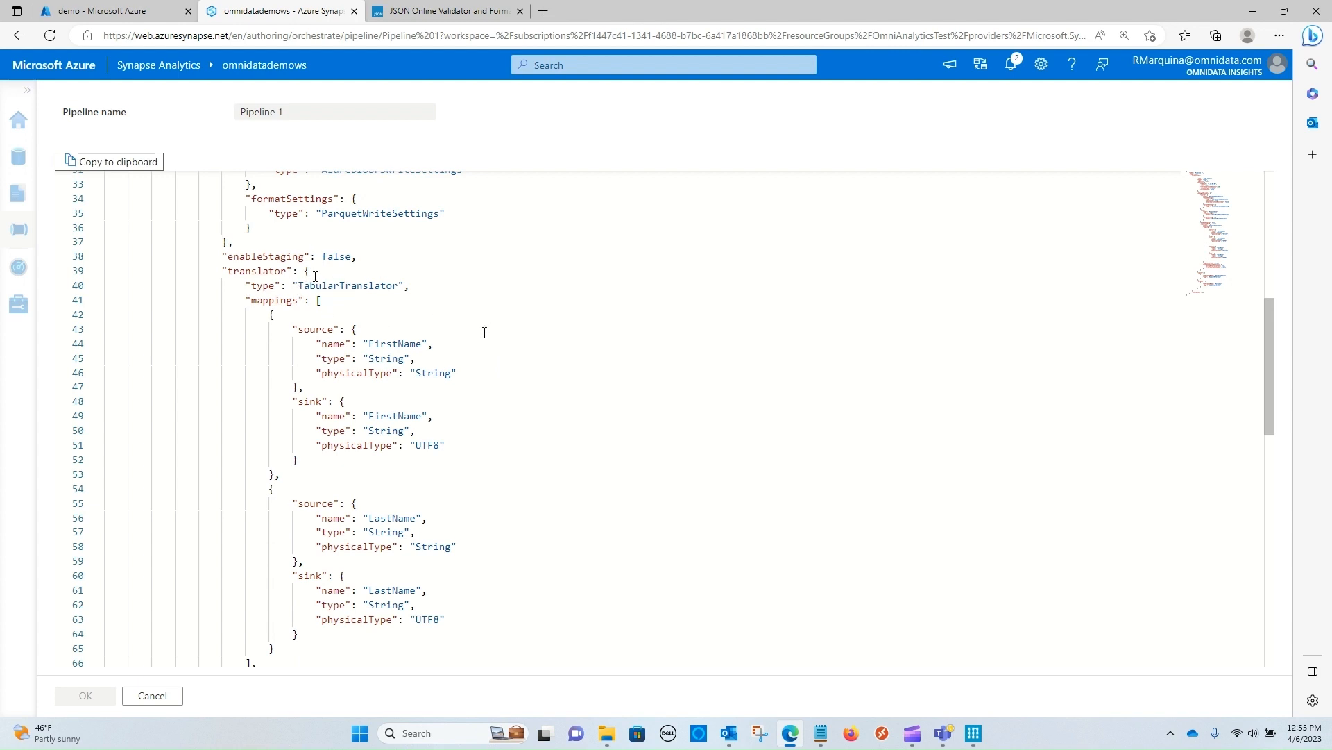
pyautogui.moveTo(306, 272); pyautogui.dragTo(205, 344)
pyautogui.scroll(-1, 433, 347)
pyautogui.scroll(-8, 577, 422)
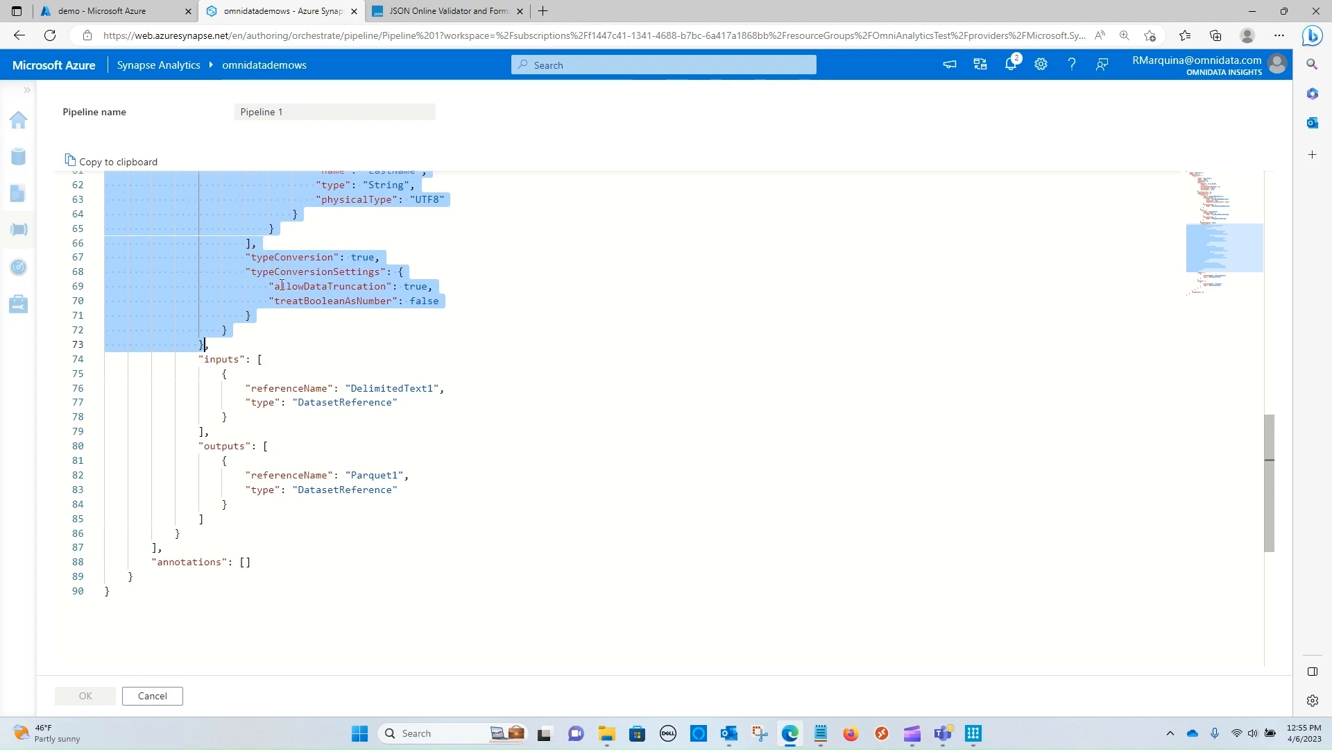
pyautogui.rightClick(330, 290)
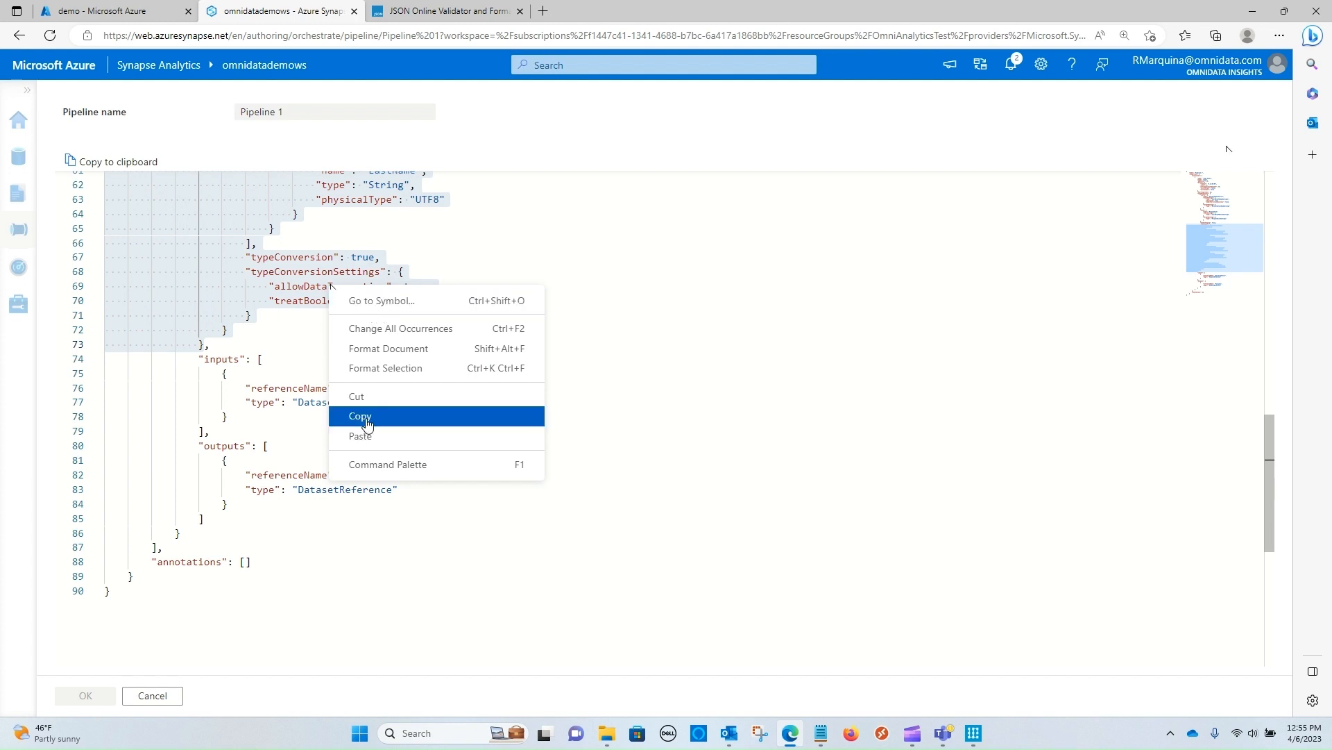
pyautogui.click(396, 421)
pyautogui.scroll(1, 447, 400)
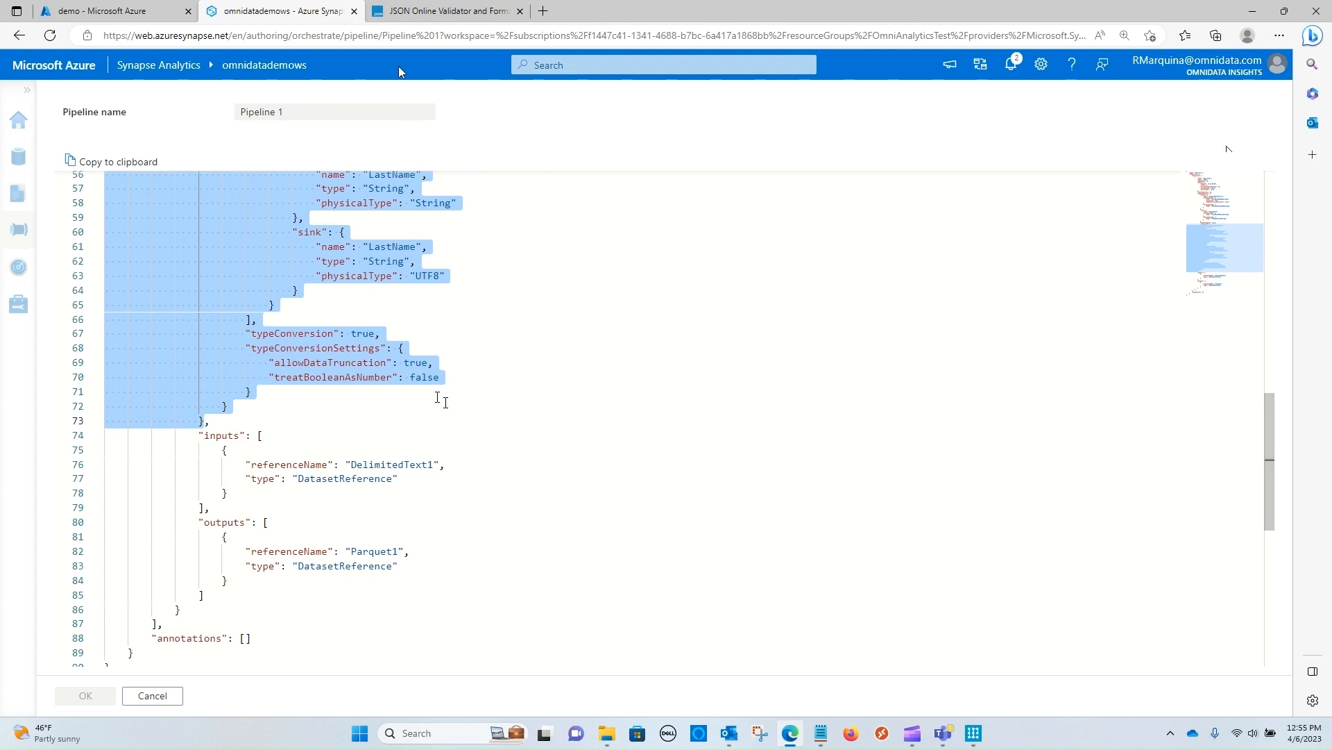
# - Switch to JSONLint, paste the copied translator JSON into the empty editor and validate it
pyautogui.click(436, 10)
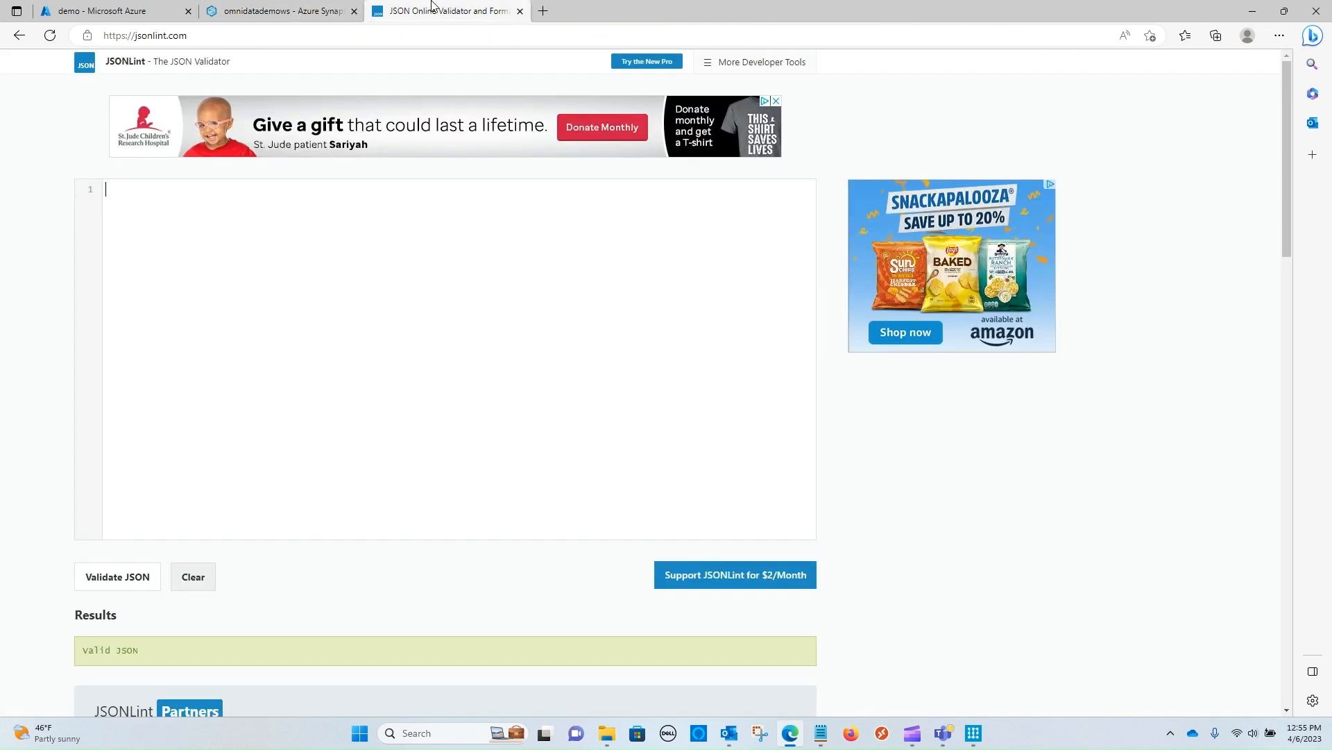
pyautogui.click(452, 321)
pyautogui.hotkey('ctrl', 'v')
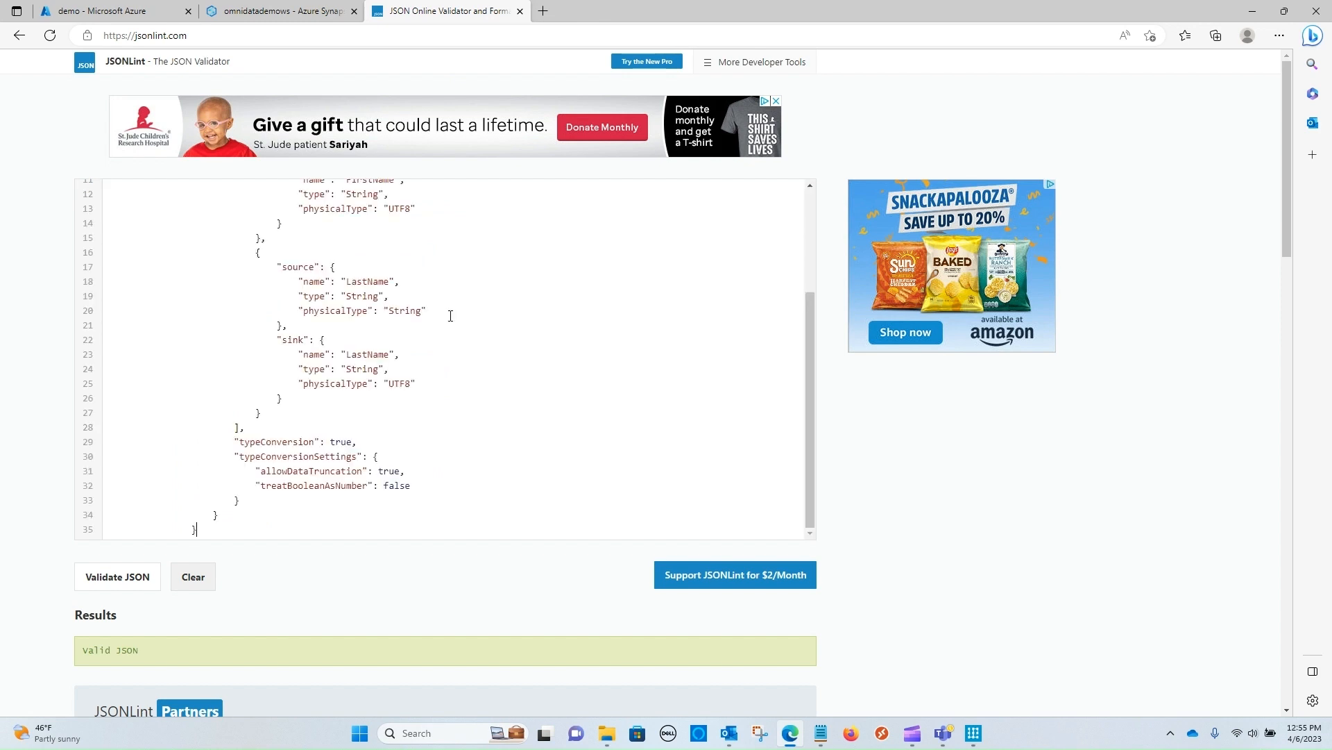
pyautogui.scroll(5, 479, 312)
pyautogui.click(106, 583)
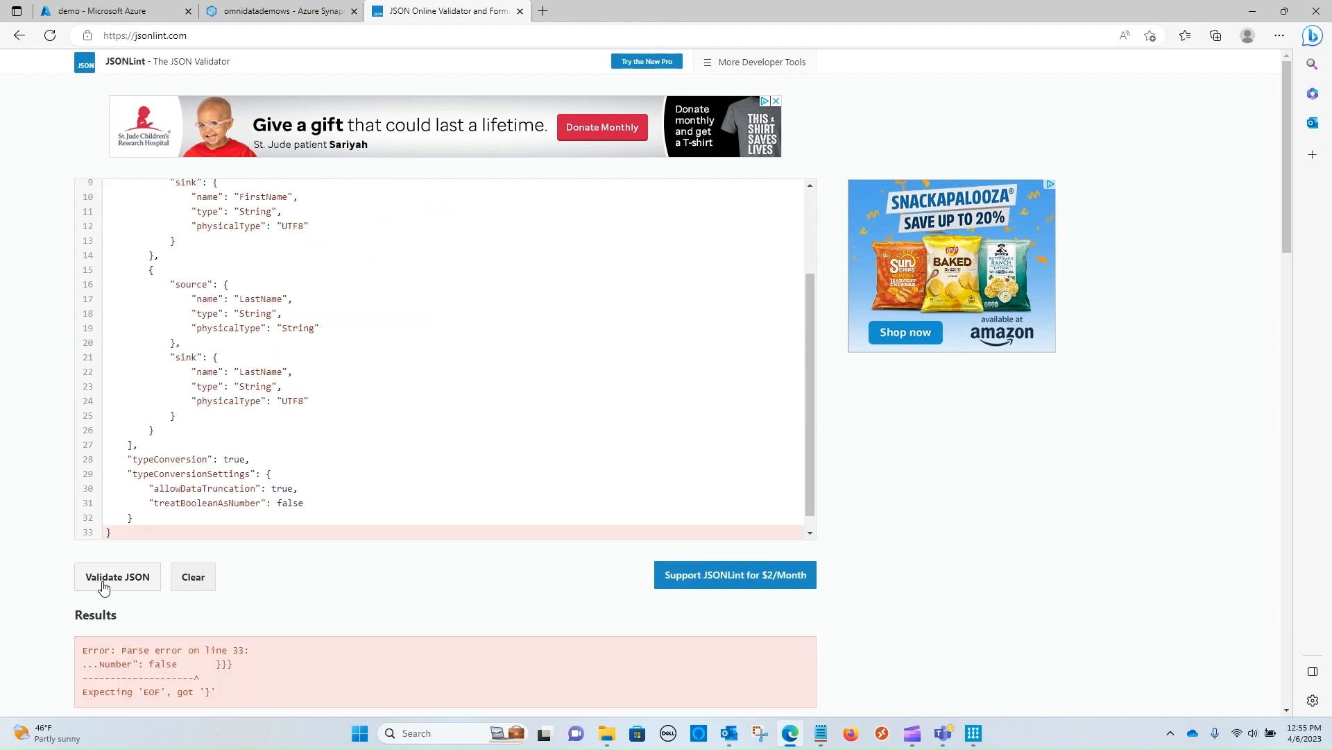
# - Remove the extra closing brace at the end of the translator JSON and validate it again
pyautogui.scroll(3, 295, 416)
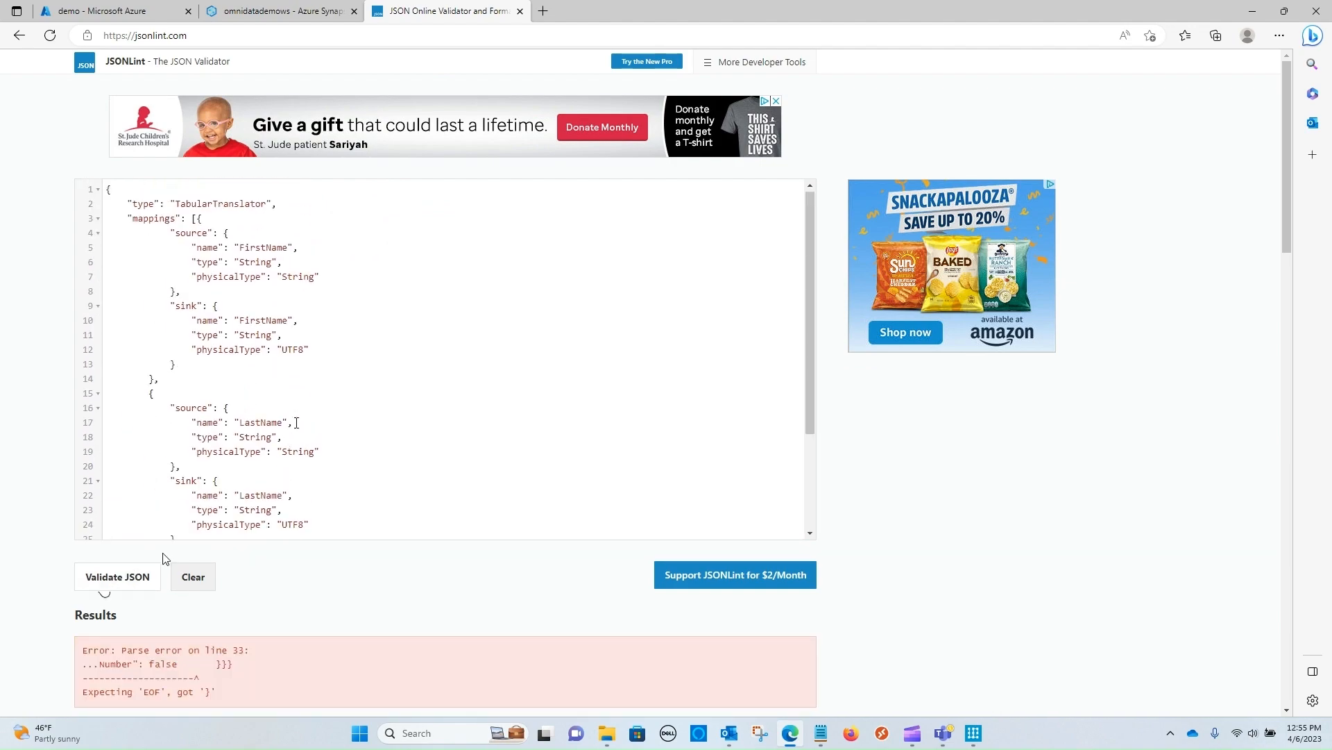
pyautogui.scroll(-8, 278, 444)
pyautogui.scroll(8, 276, 446)
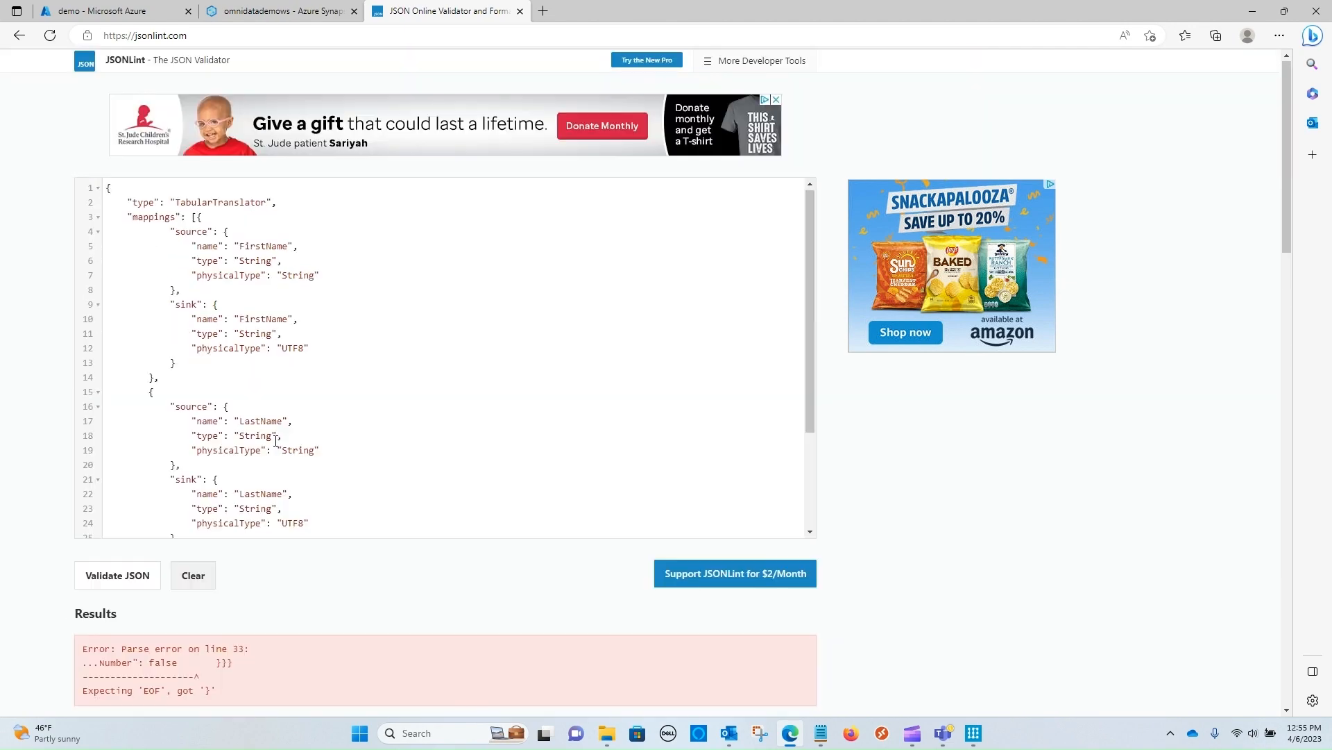
pyautogui.scroll(-3, 247, 450)
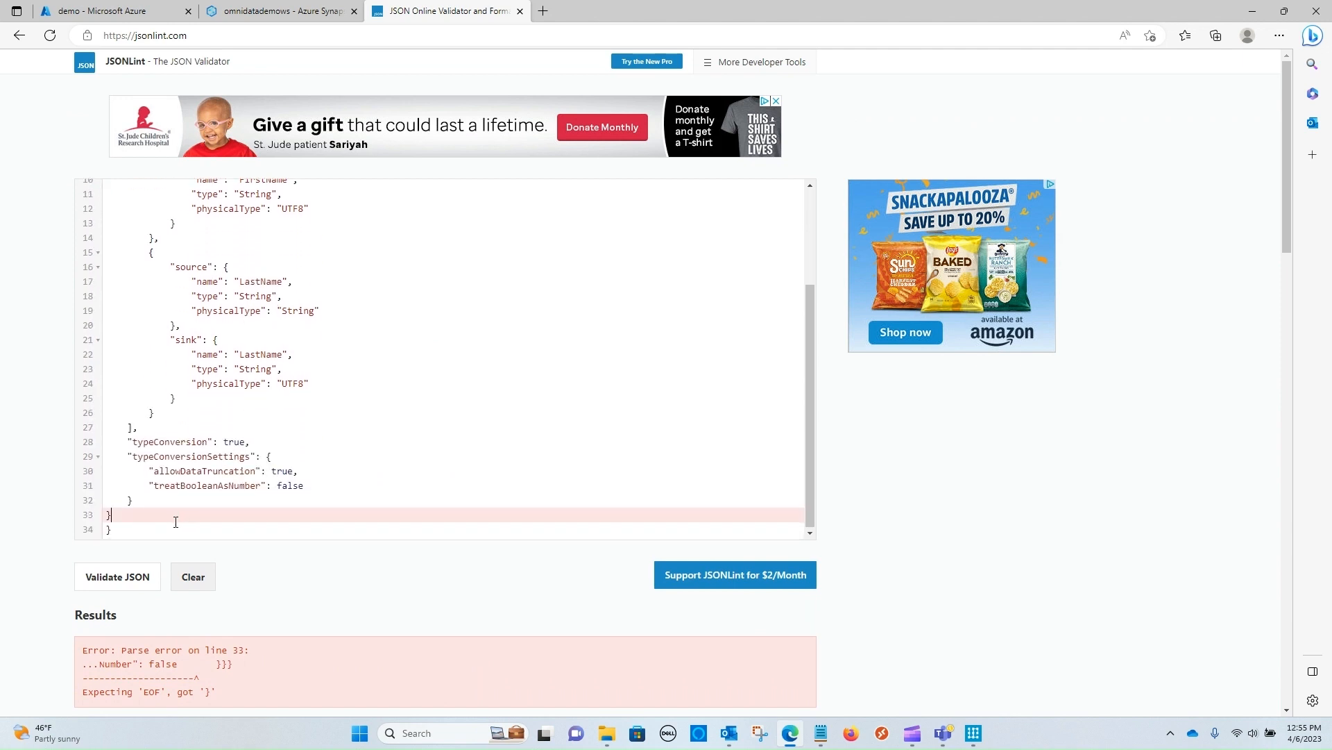
pyautogui.press('BackSpace')
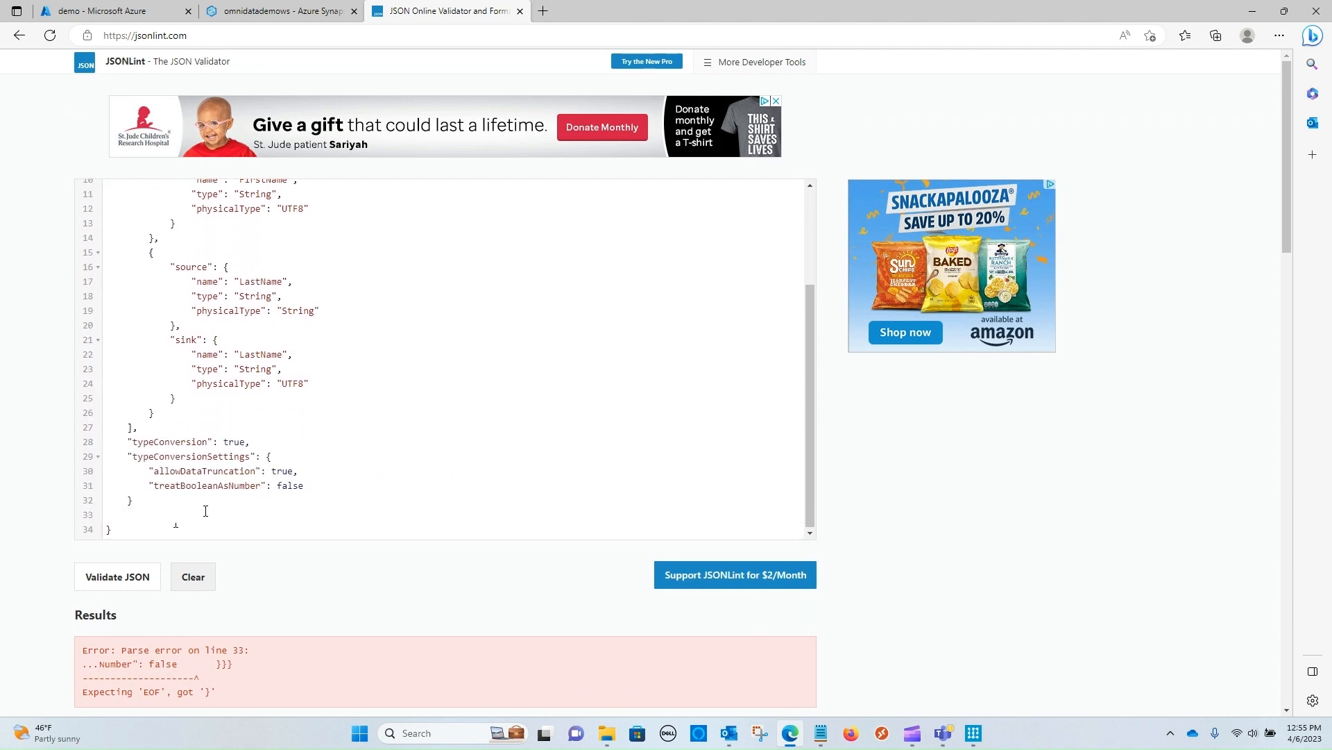
pyautogui.click(125, 584)
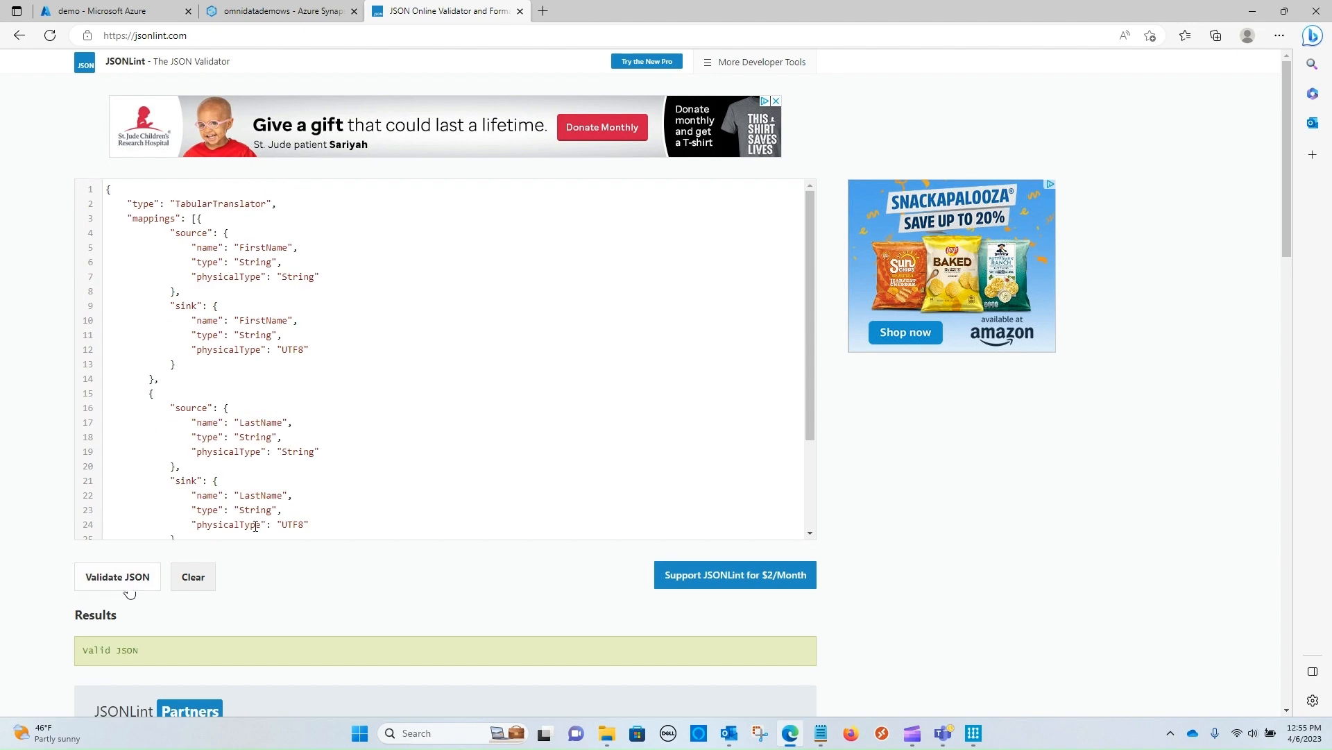
# - Copy the entire corrected translator JSON, from the opening brace to the final closing brace
pyautogui.scroll(-6, 351, 470)
pyautogui.scroll(5, 351, 464)
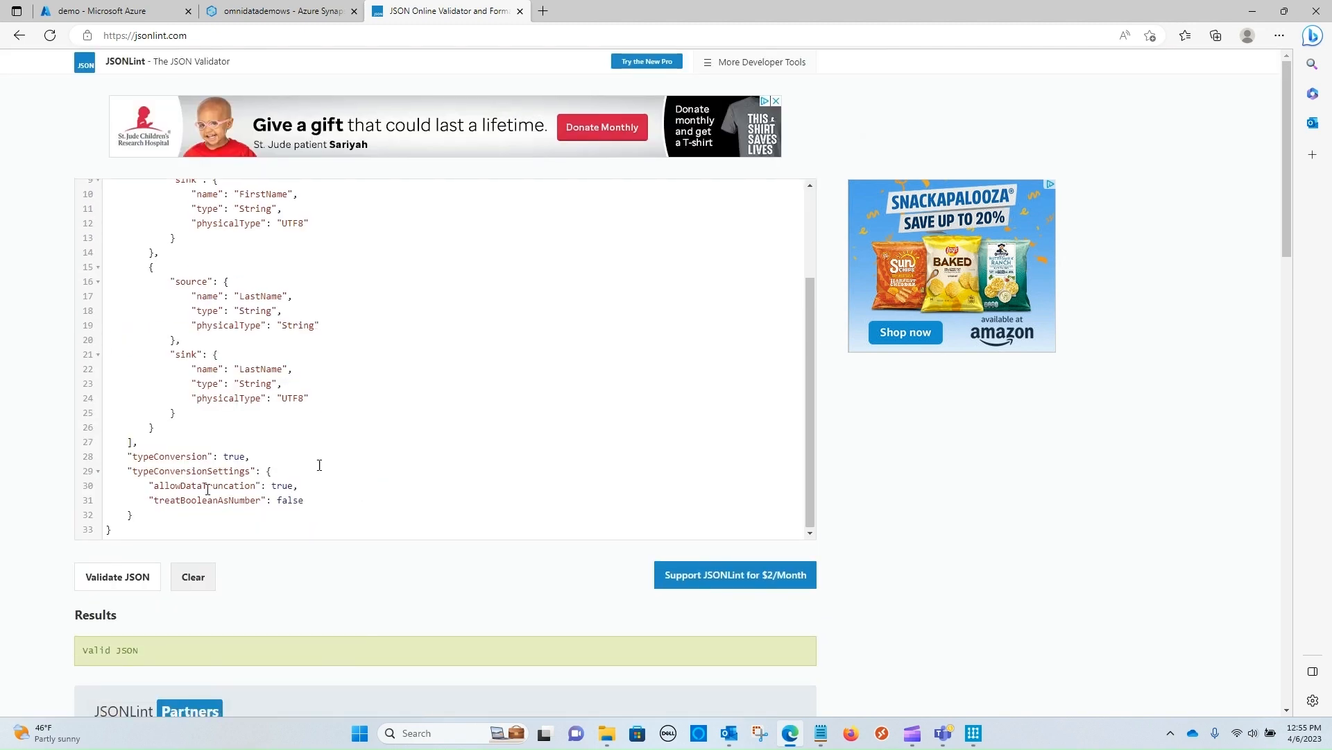
pyautogui.moveTo(121, 525); pyautogui.dragTo(97, 190)
pyautogui.rightClick(203, 294)
pyautogui.click(272, 382)
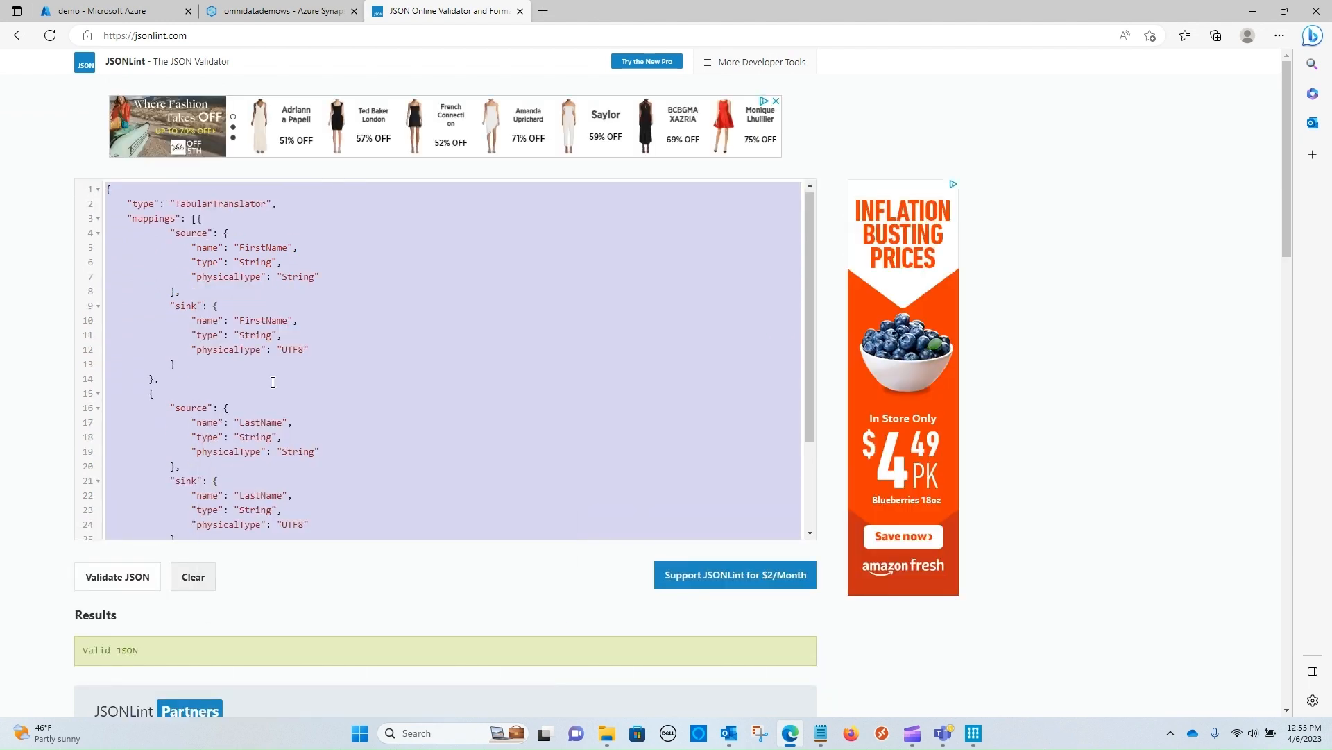
# - Return to Synapse, leave the code view and add a String pipeline parameter named mapping with the copied JSON as its default value
pyautogui.click(295, 11)
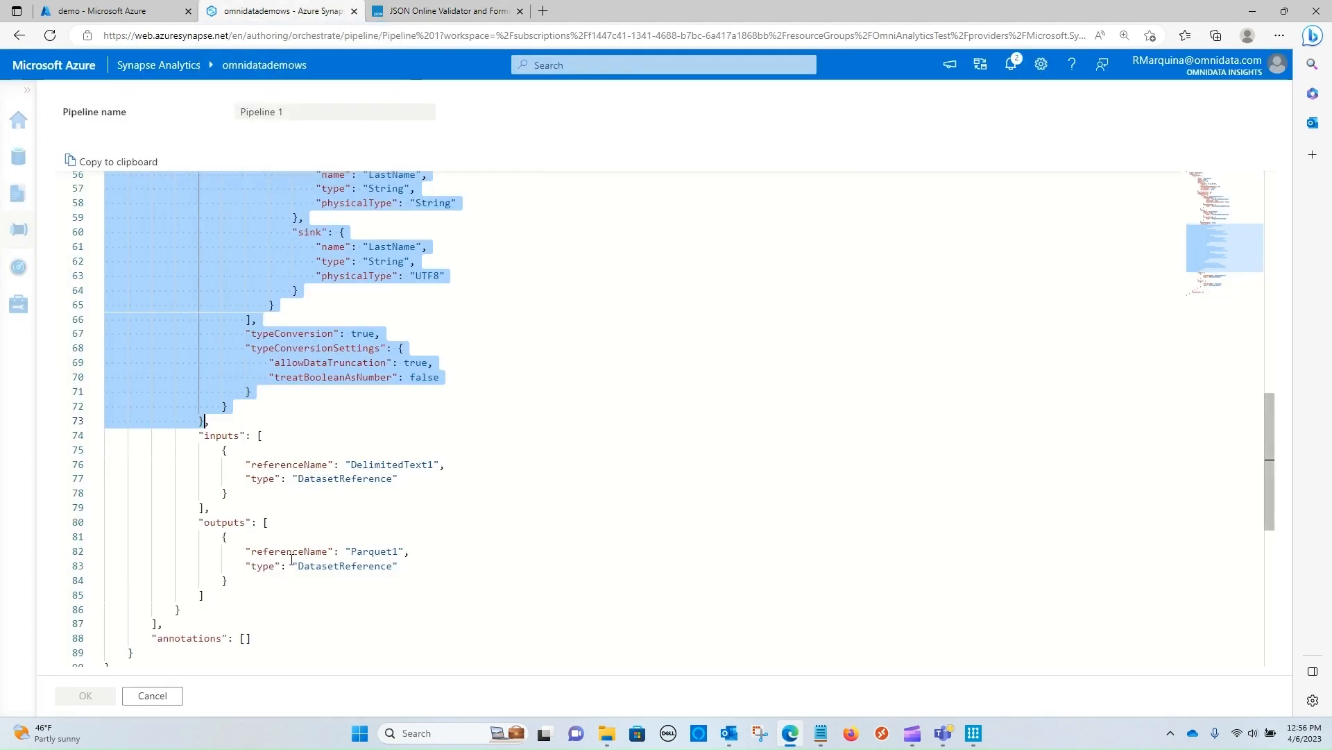
pyautogui.click(165, 695)
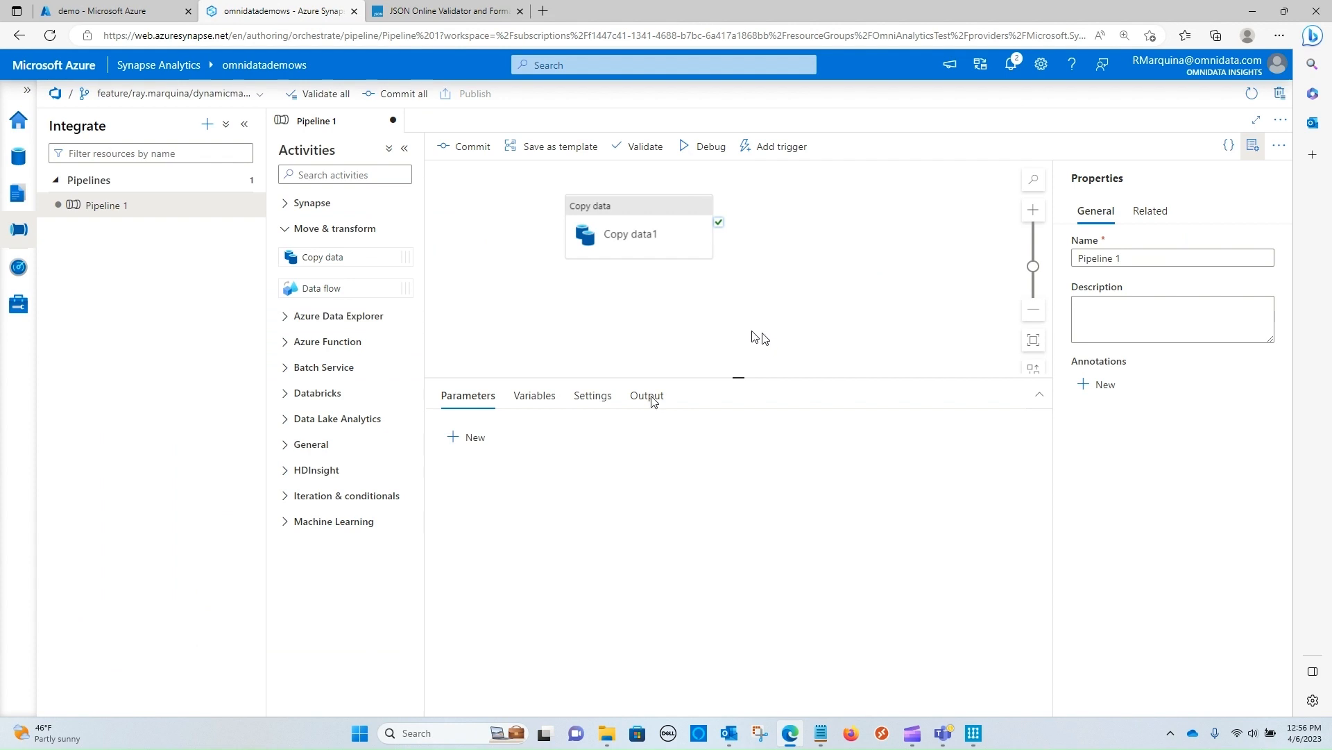
pyautogui.click(460, 438)
pyautogui.click(505, 495)
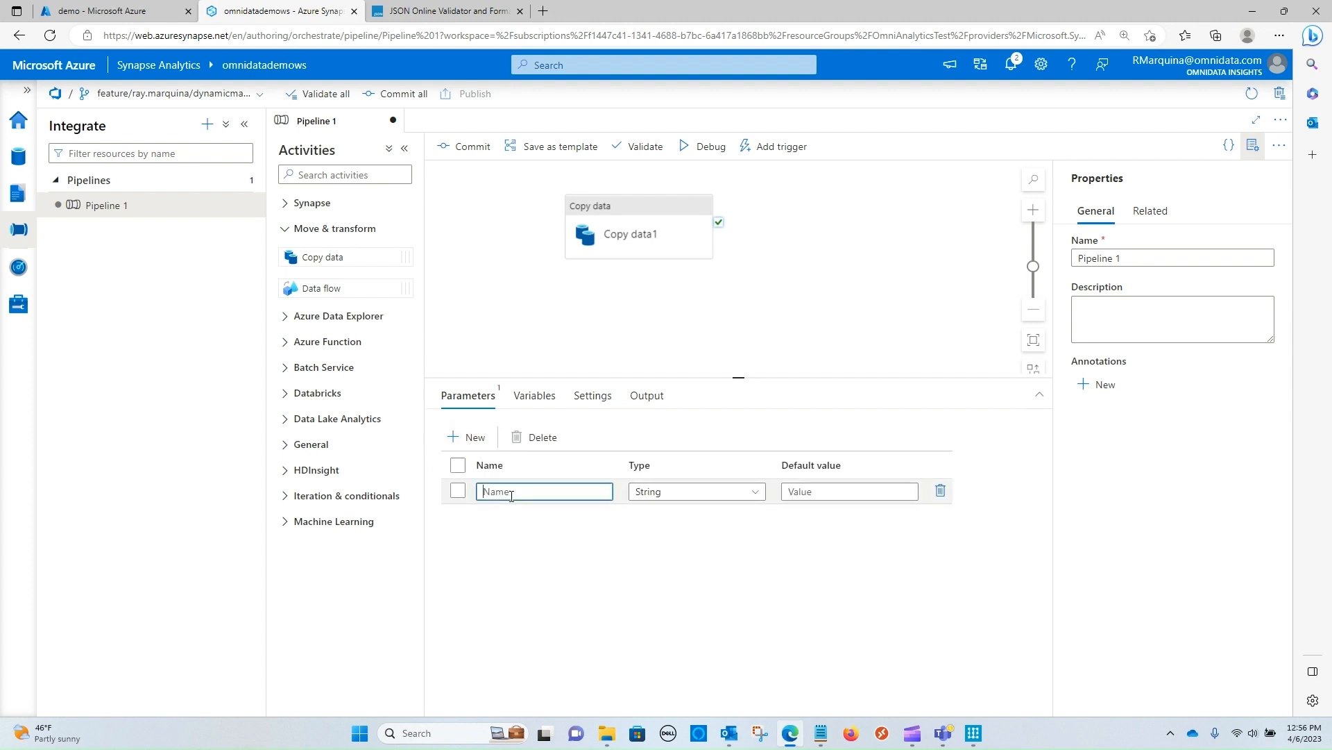
pyautogui.write('mapping')
pyautogui.click(861, 489)
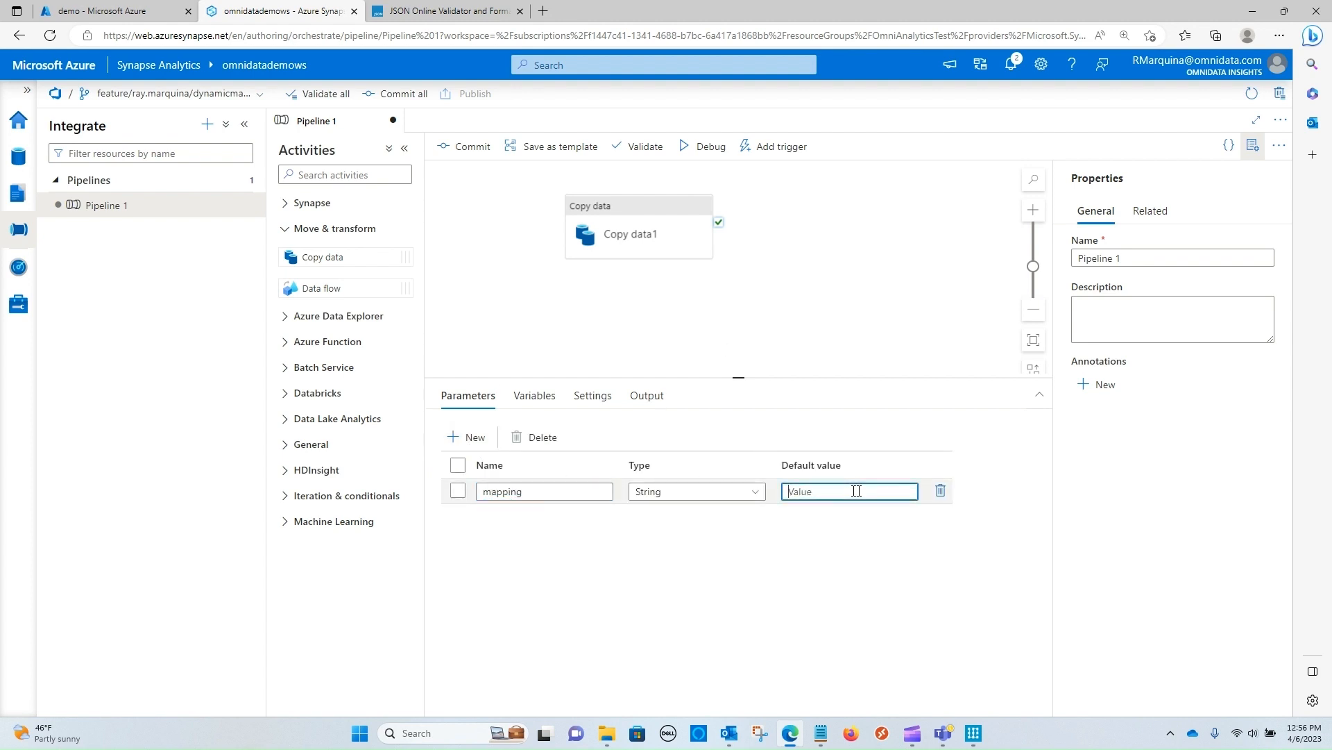
pyautogui.hotkey('ctrl', 'v')
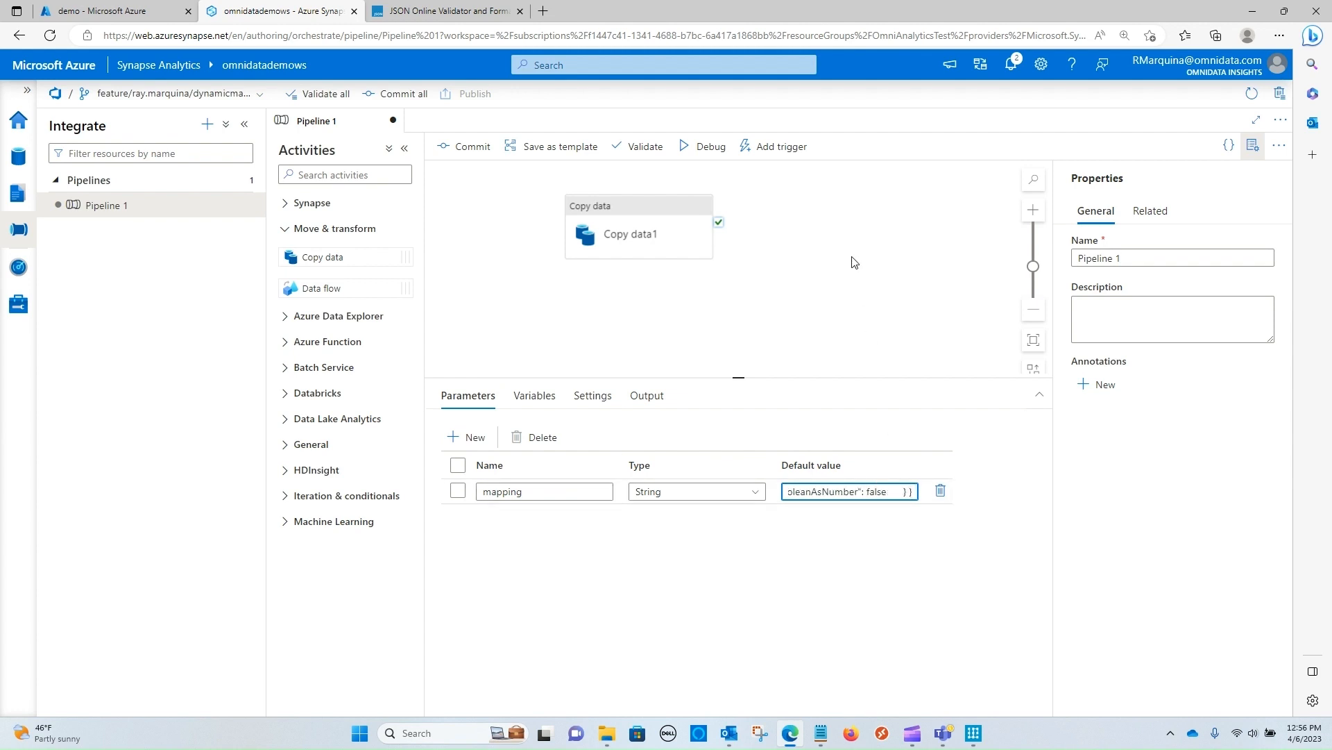
pyautogui.click(854, 261)
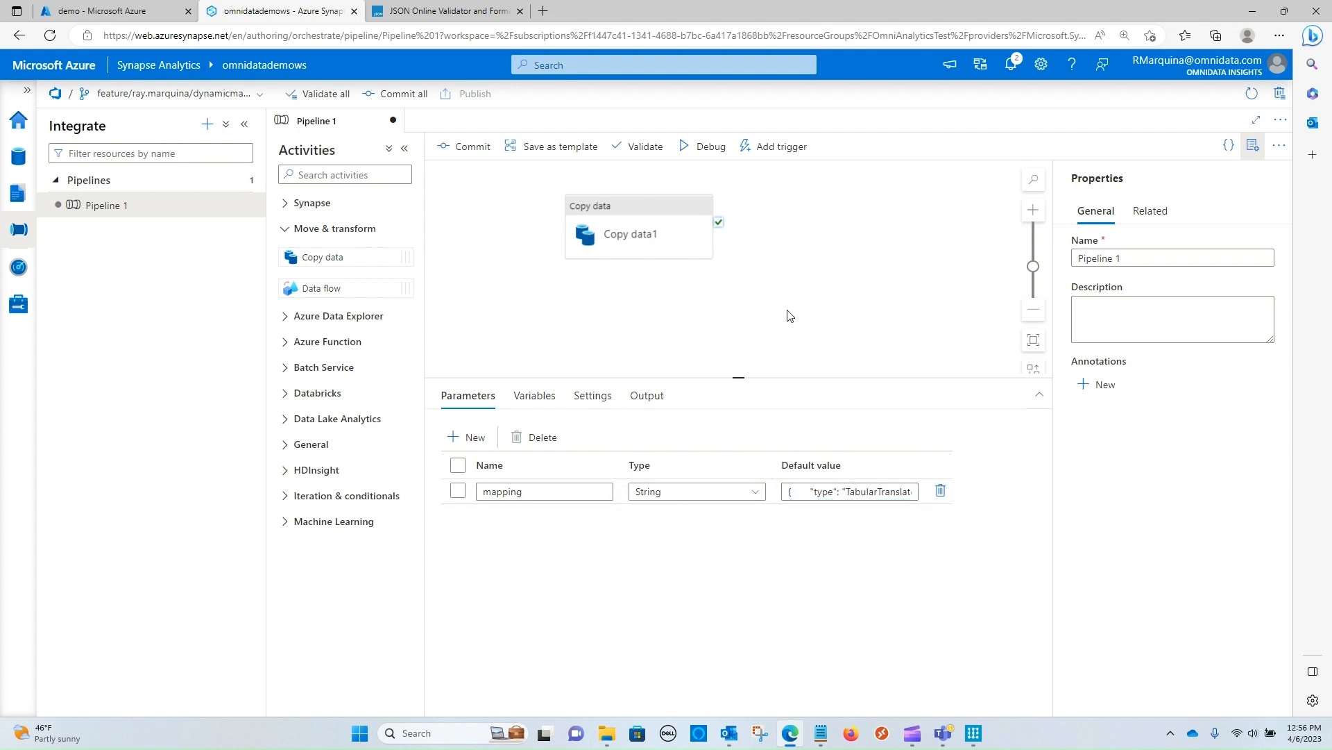
# - Clear all column mappings of the Copy data1 activity
pyautogui.click(620, 231)
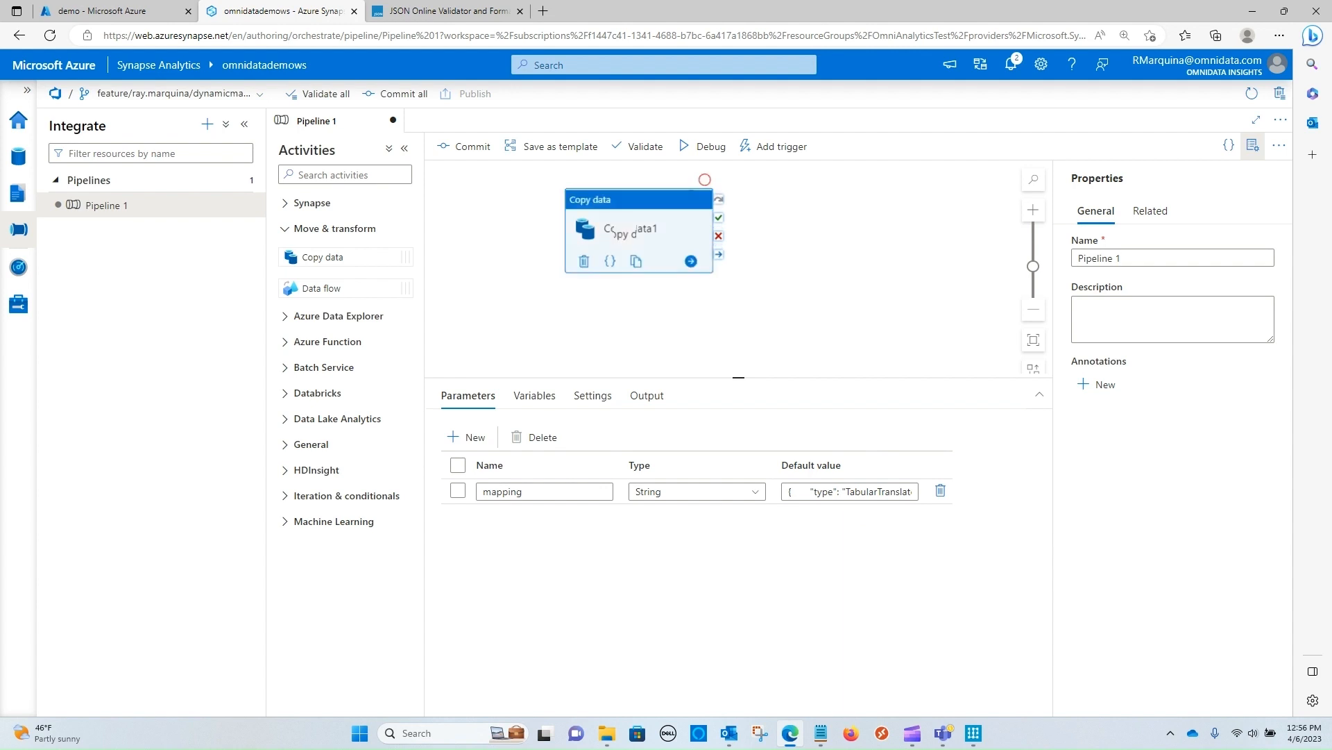
pyautogui.click(745, 342)
pyautogui.click(637, 230)
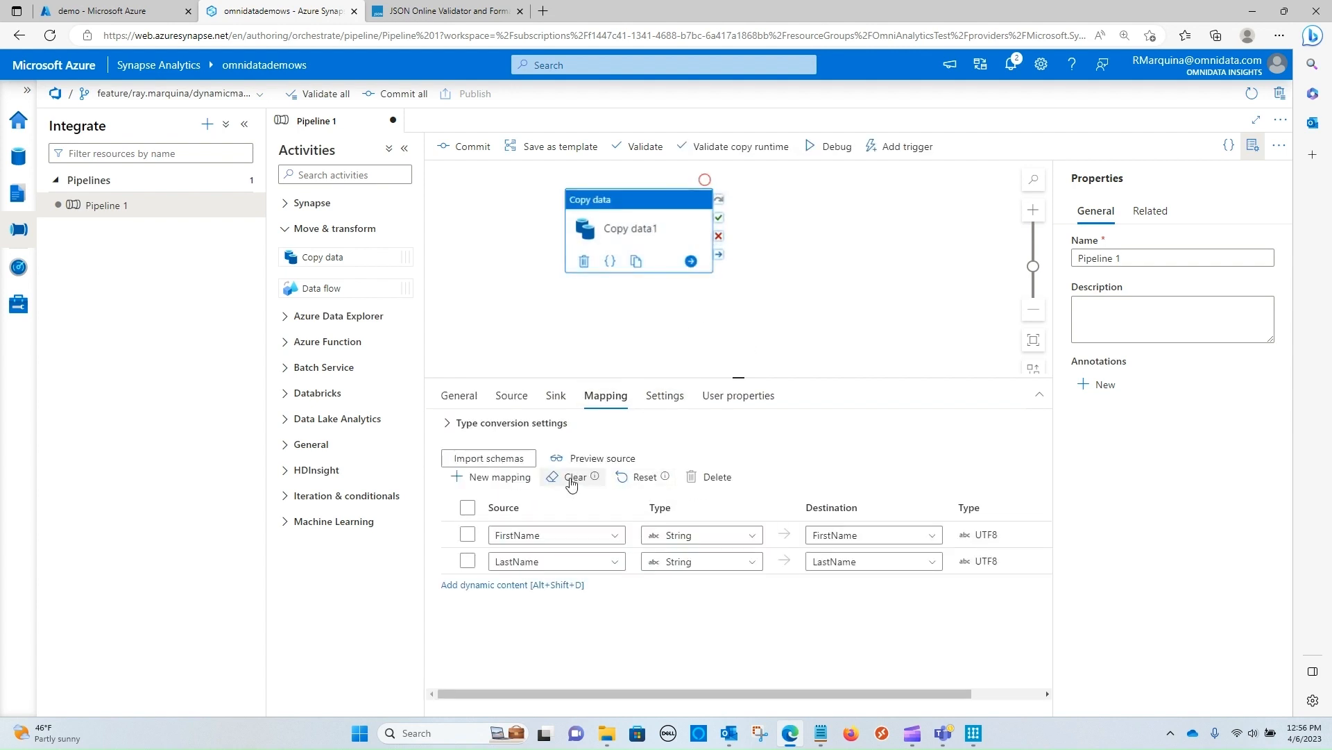
pyautogui.click(571, 479)
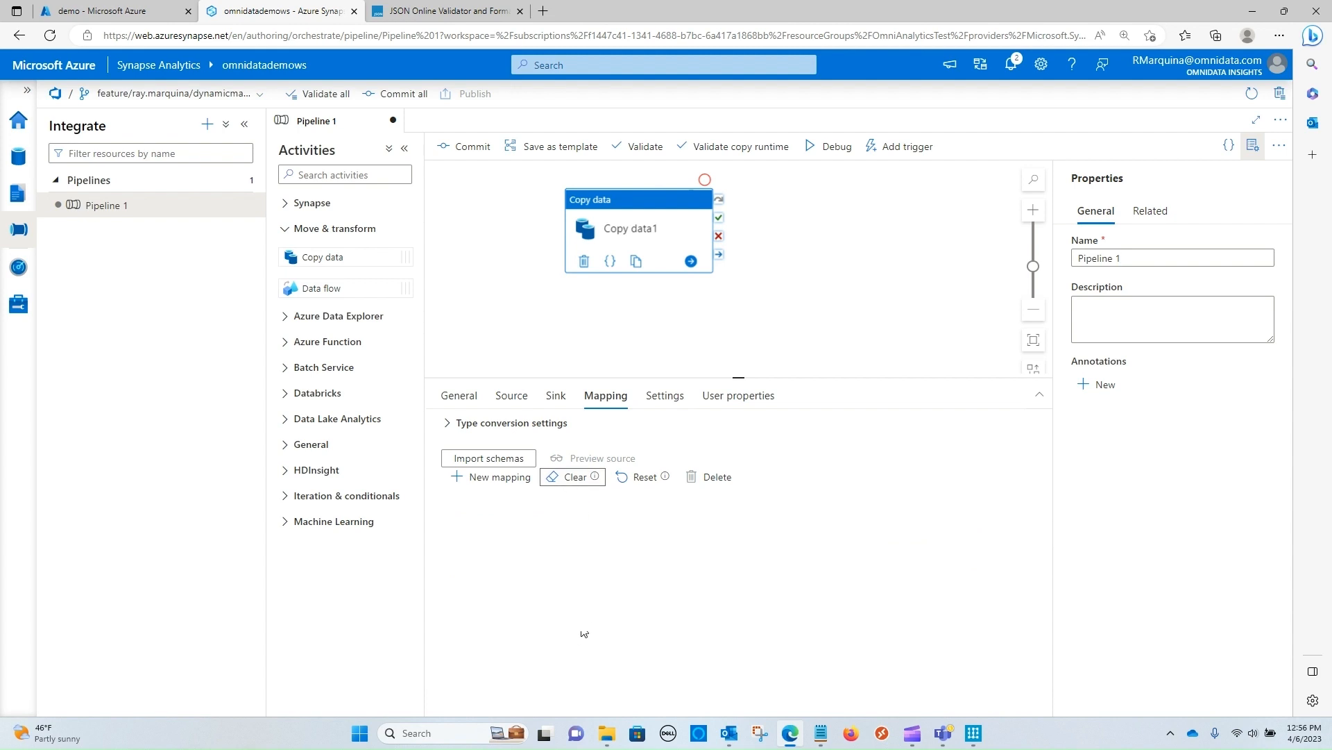
pyautogui.click(544, 598)
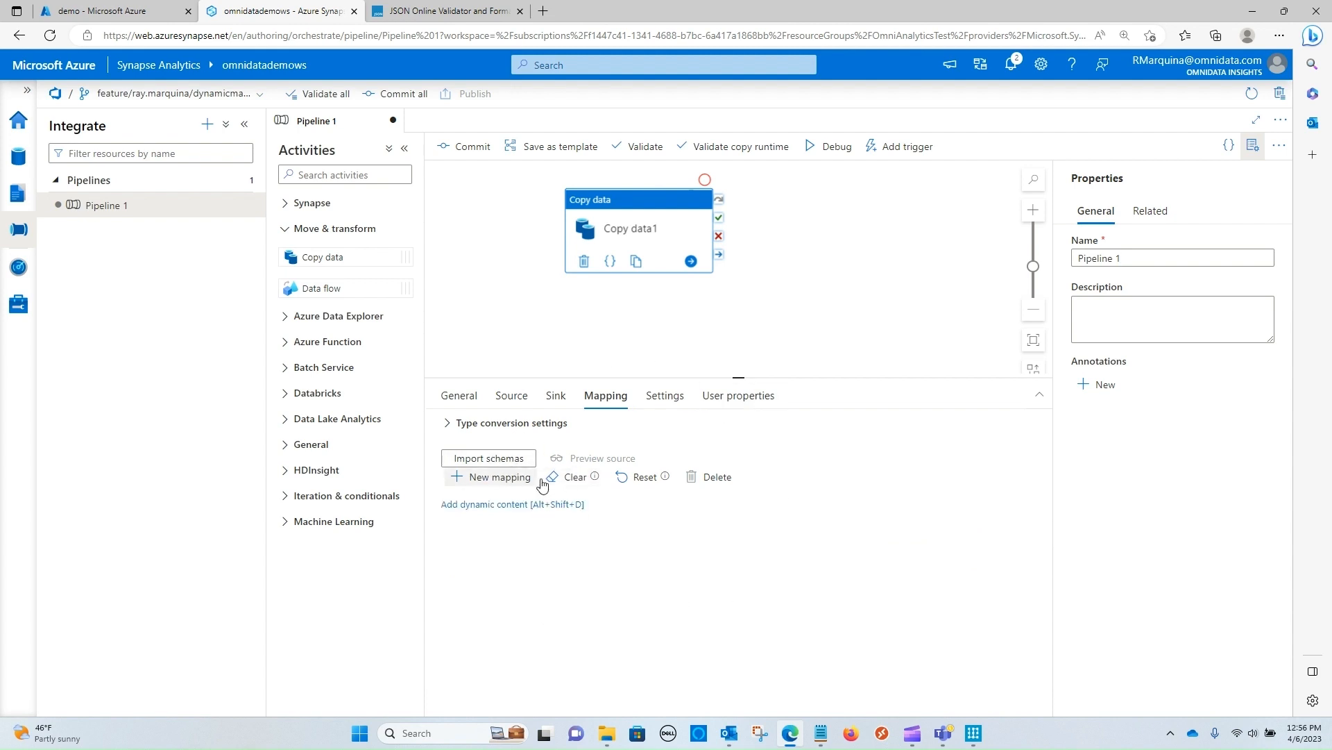
pyautogui.click(479, 506)
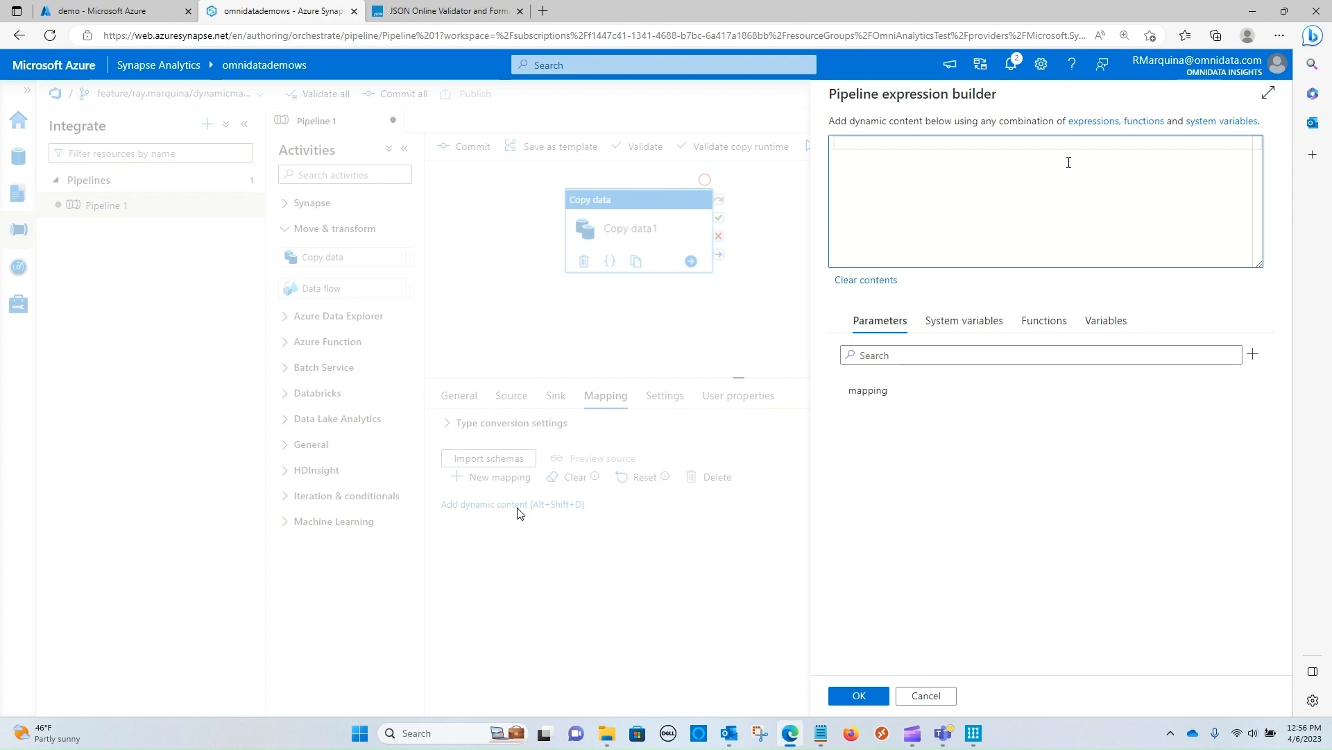
pyautogui.click(897, 392)
pyautogui.moveTo(1012, 143); pyautogui.dragTo(946, 144)
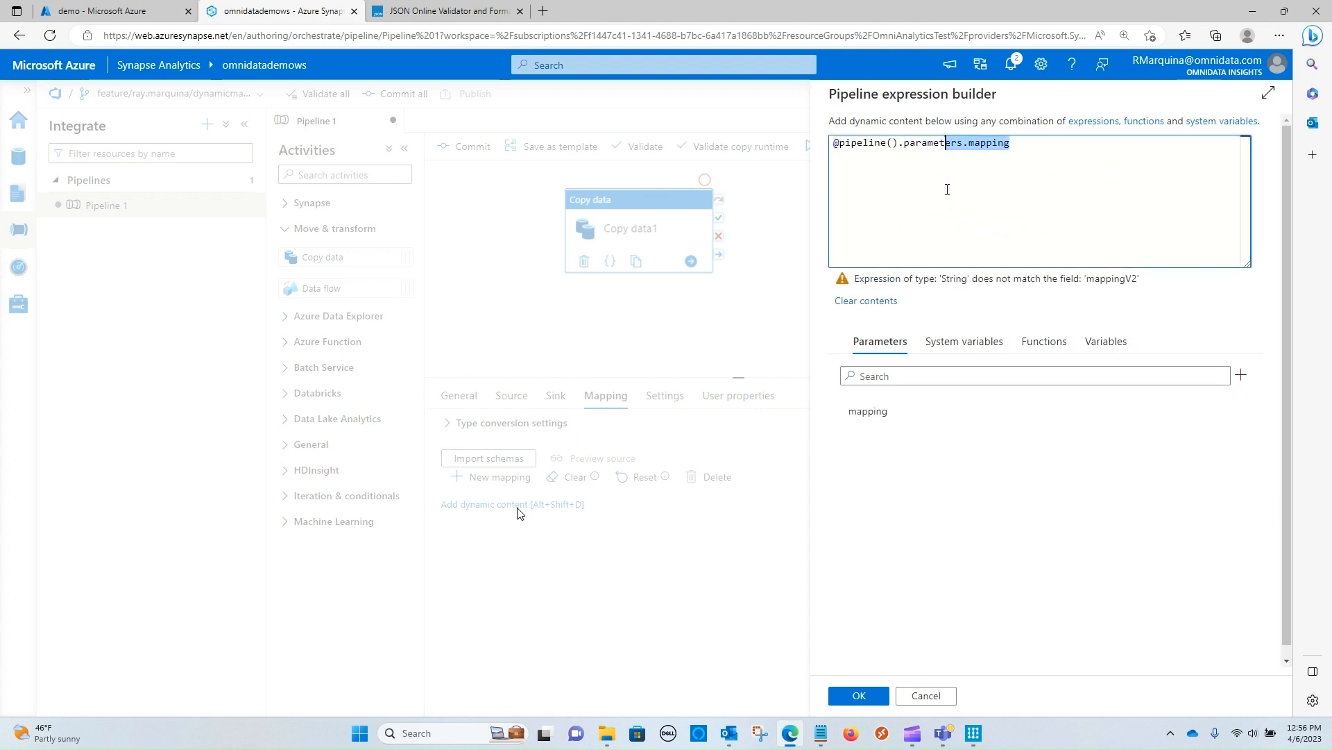
pyautogui.click(841, 144)
pyautogui.write('string(')
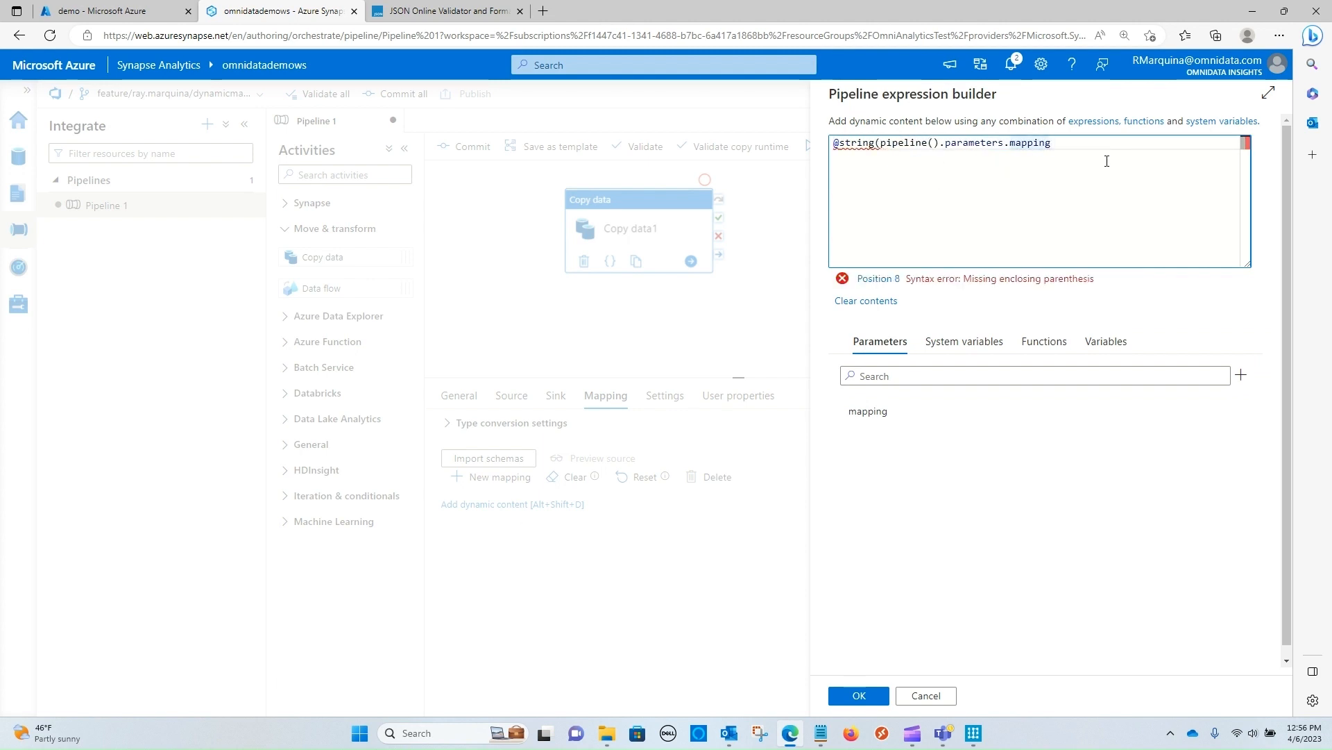
pyautogui.write(')')
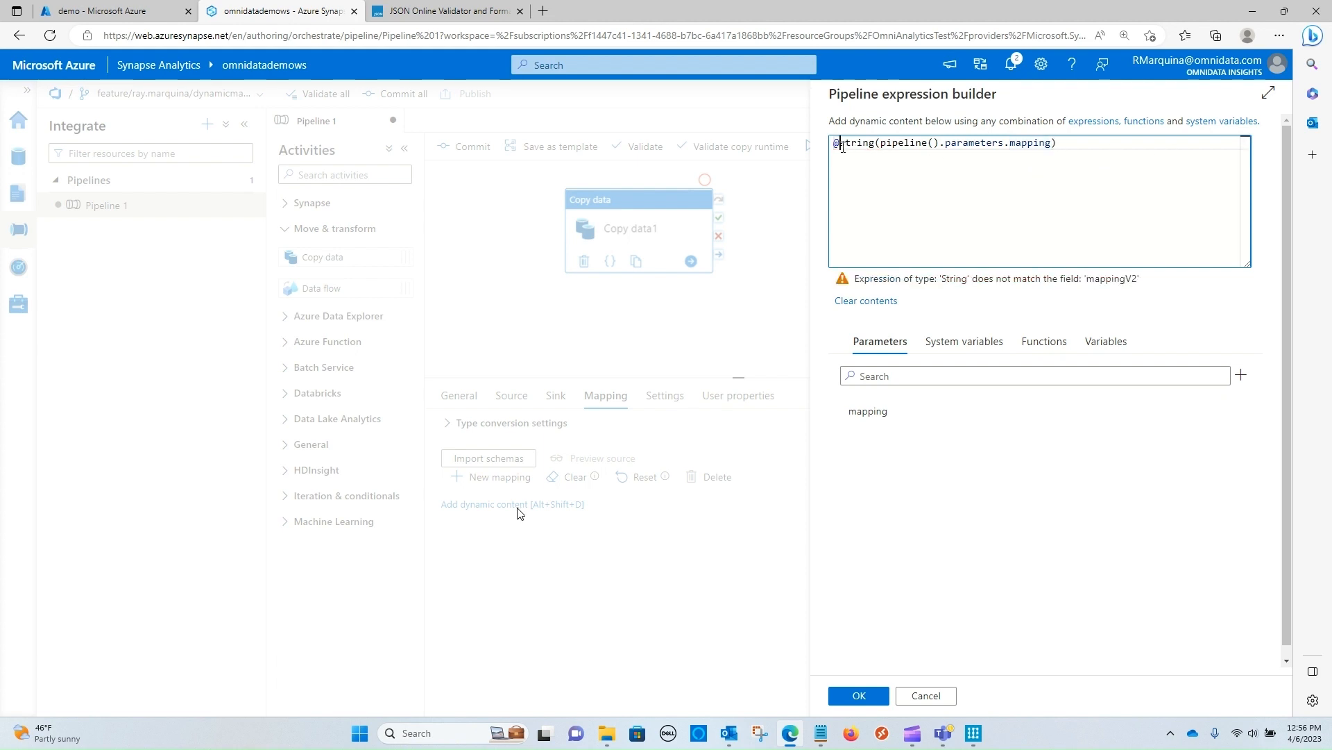
pyautogui.doubleClick(861, 148)
pyautogui.write('json(')
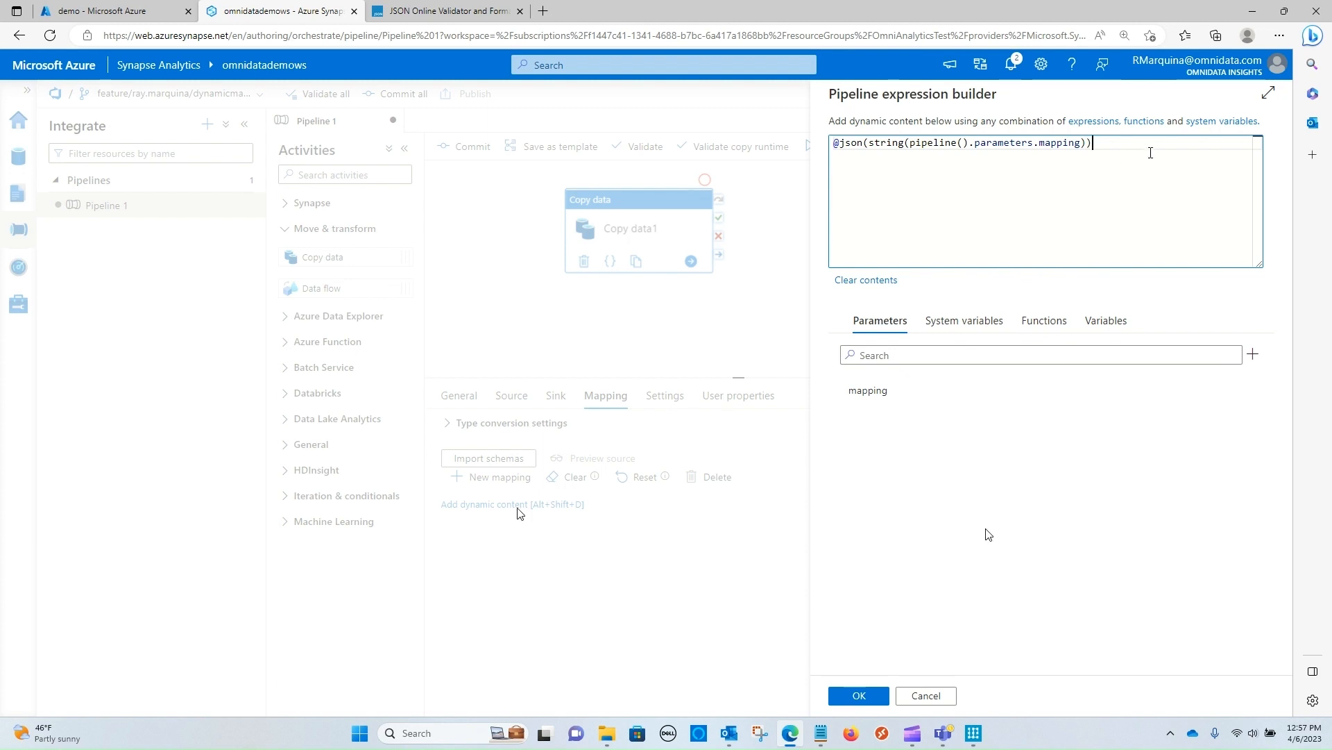
pyautogui.click(859, 695)
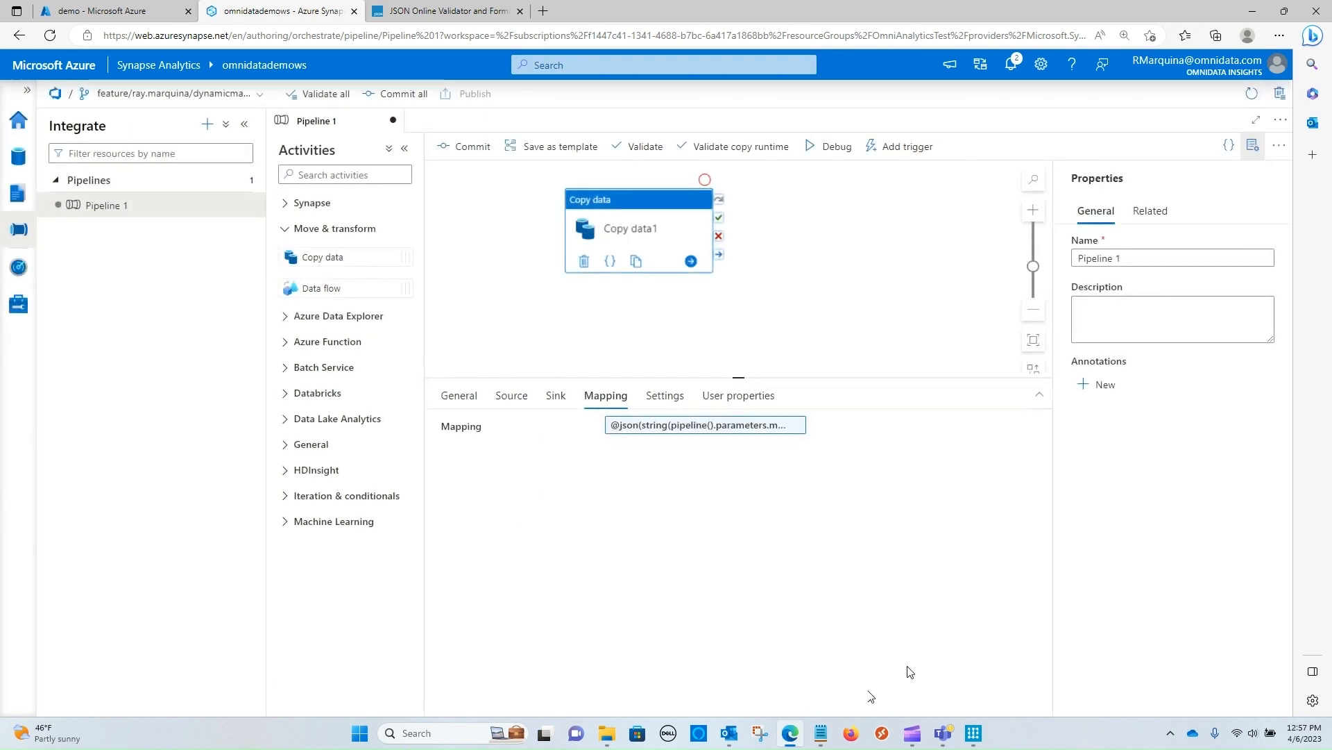
# - Reposition the Copy data1 activity on the pipeline canvas and select it again
pyautogui.click(848, 270)
pyautogui.moveTo(649, 240); pyautogui.dragTo(719, 233)
pyautogui.click(768, 308)
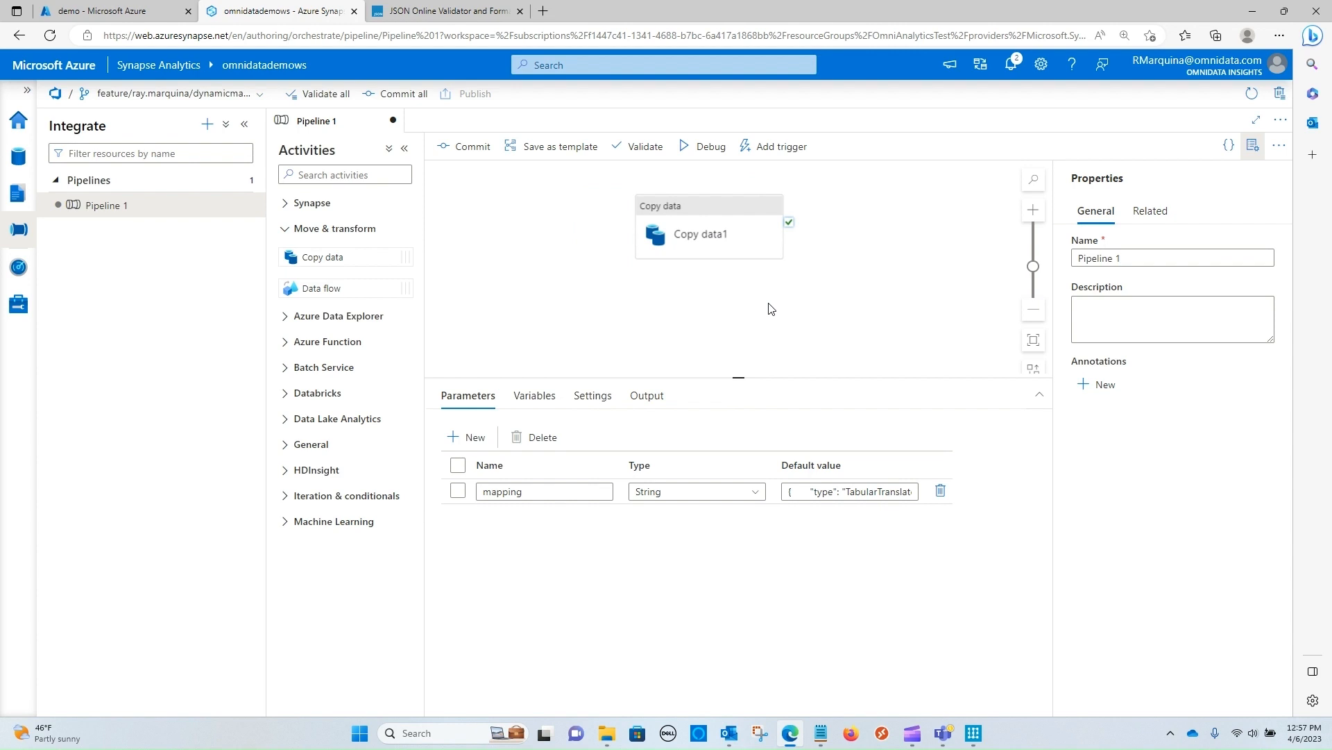
pyautogui.click(686, 207)
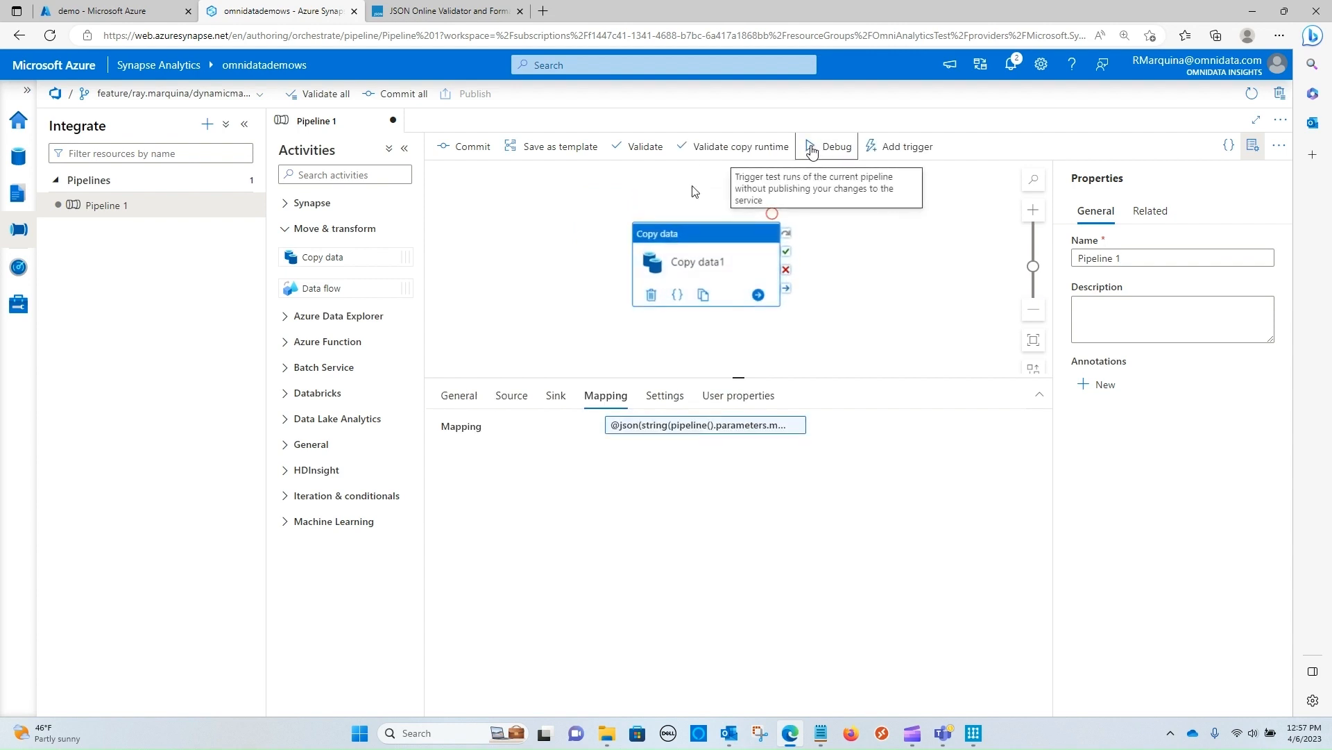
# - Run Pipeline 1 in debug mode with the default mapping parameter and refresh the status of the run
pyautogui.click(833, 146)
pyautogui.click(878, 695)
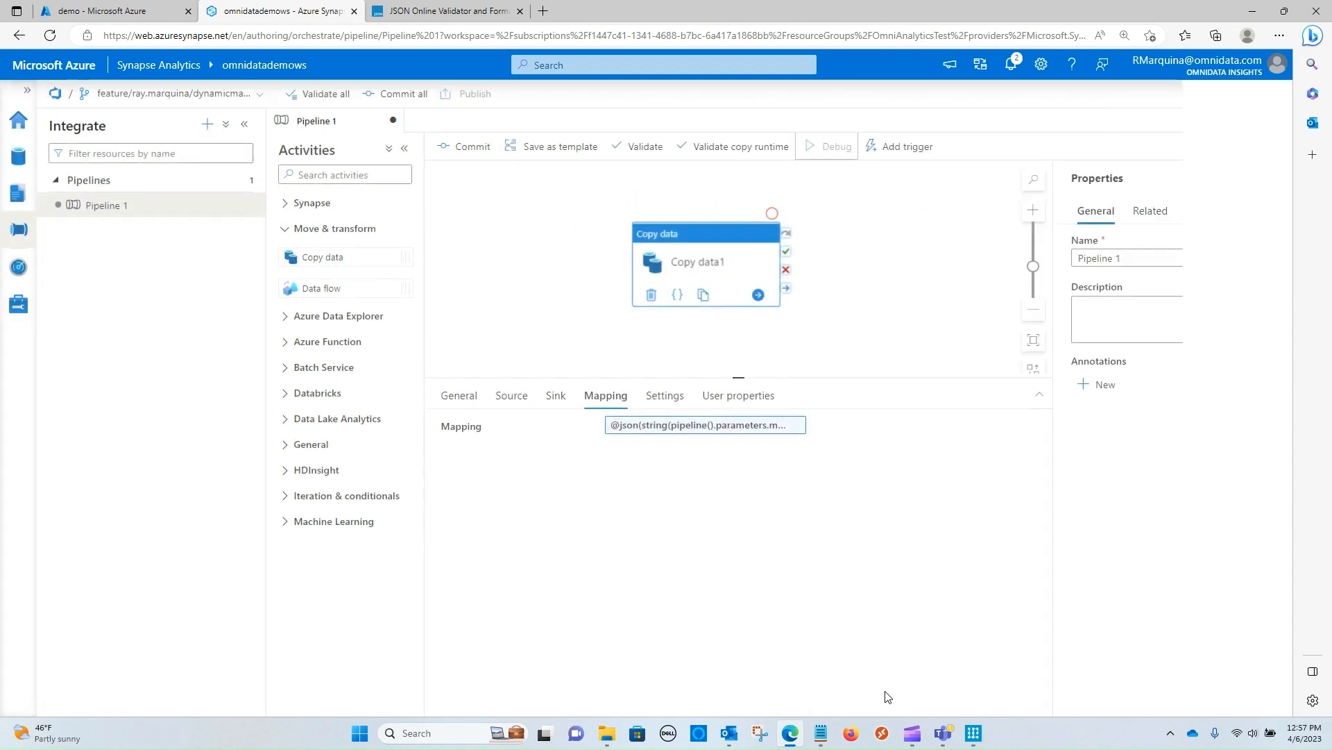
pyautogui.click(830, 256)
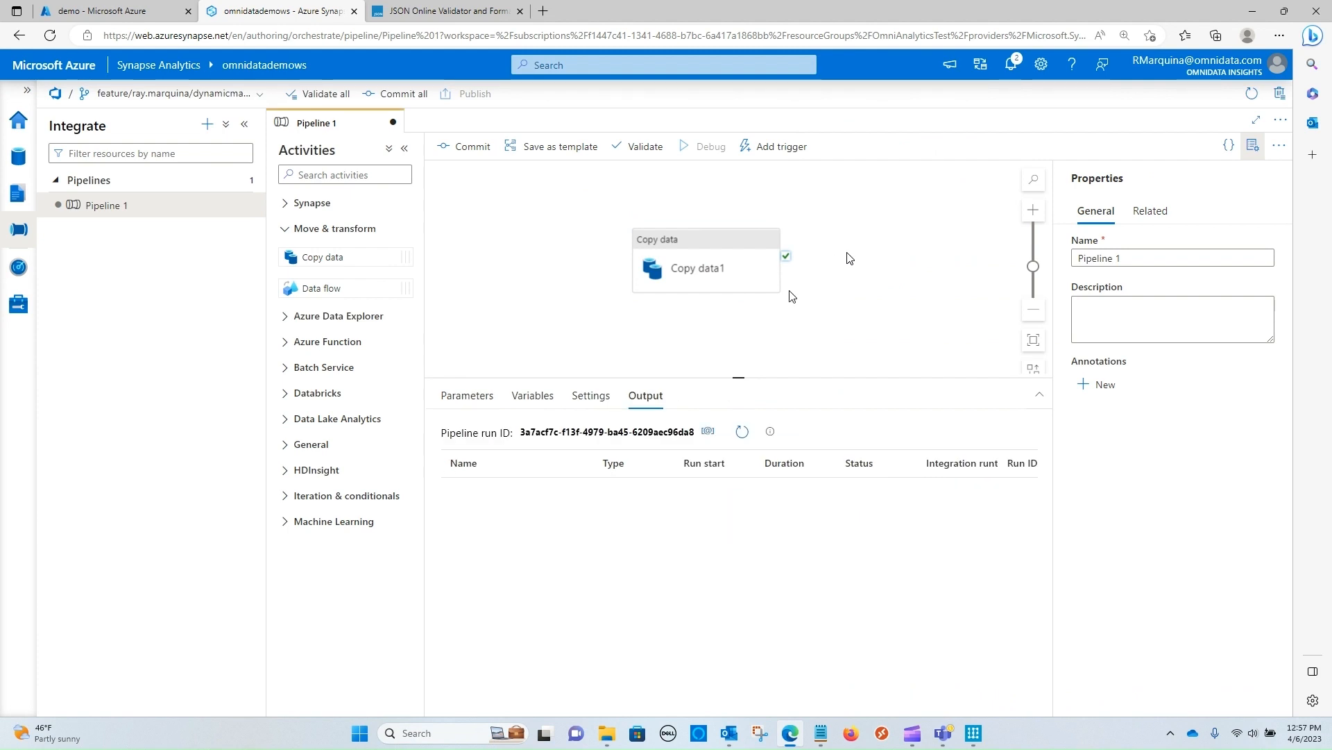
pyautogui.click(742, 432)
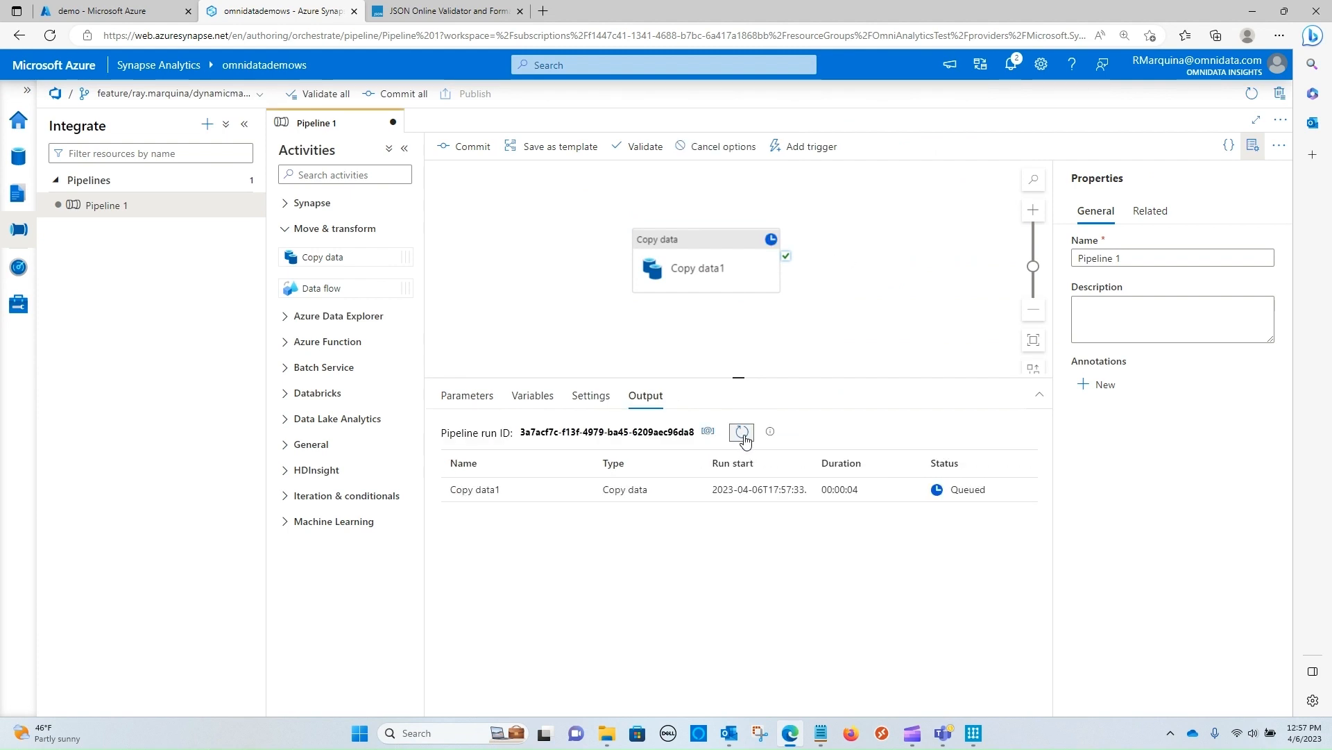
pyautogui.click(743, 433)
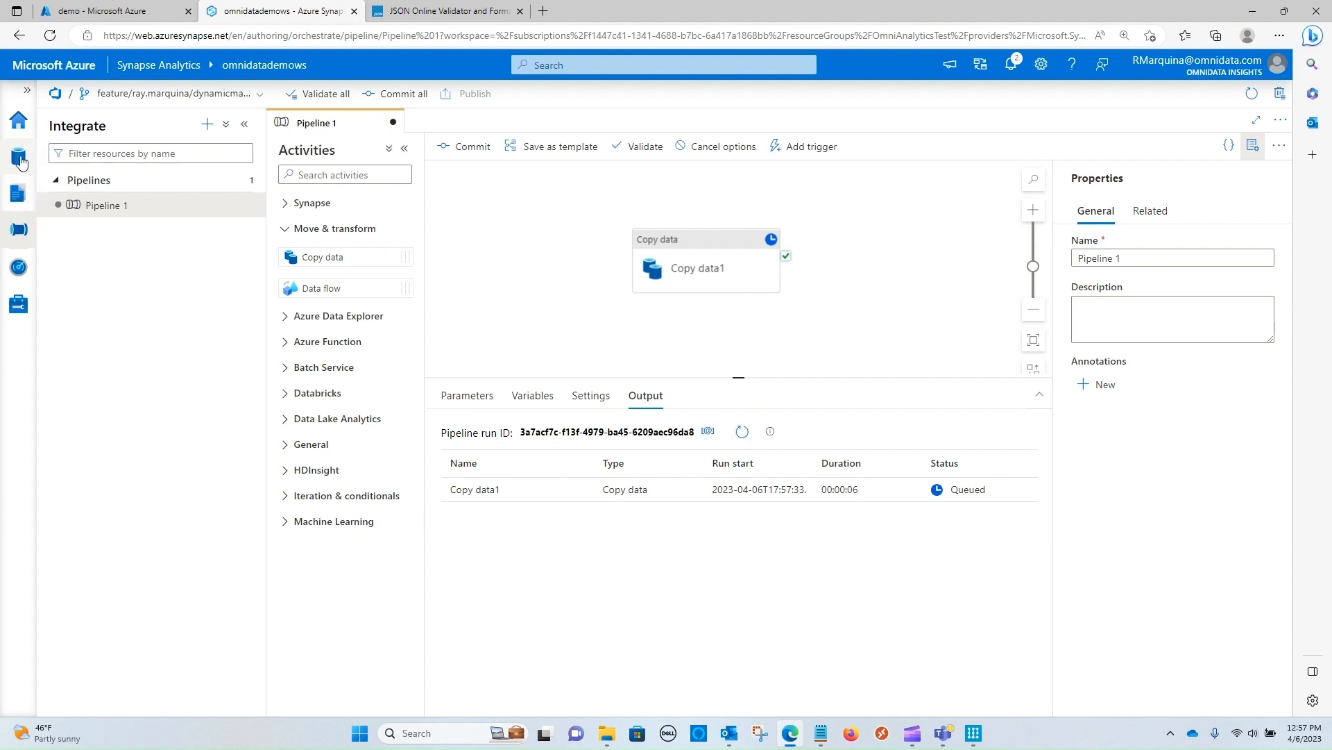
# - Open the raw container of the primary omnidatademows storage account among the linked Azure Data Lake Storage Gen2 data
pyautogui.click(19, 159)
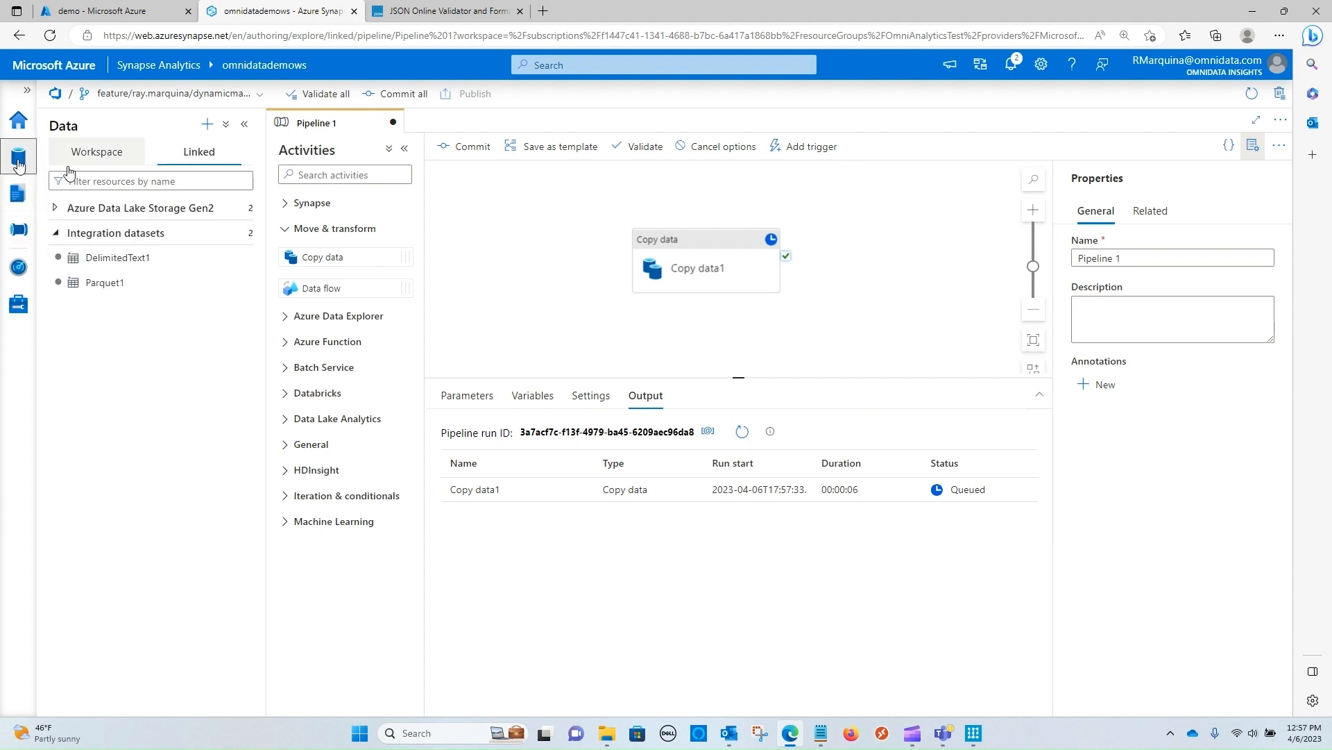
pyautogui.click(55, 208)
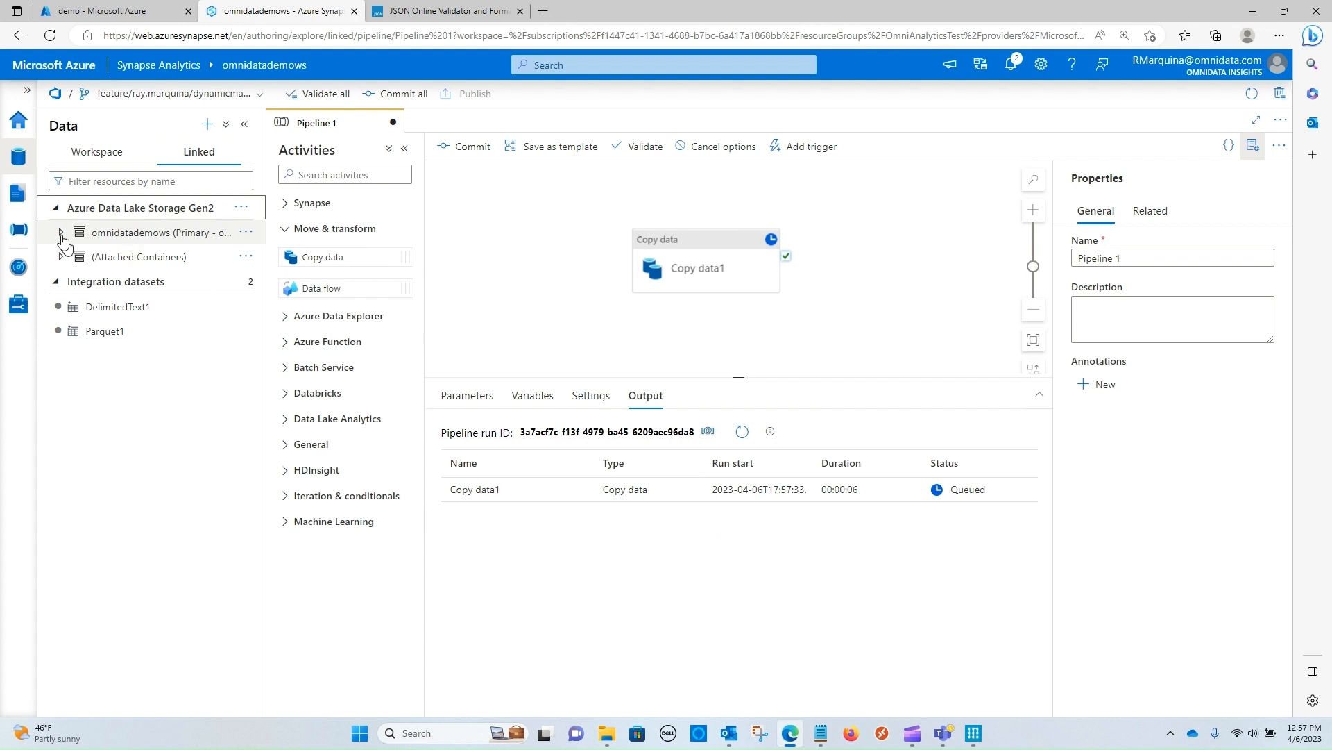
pyautogui.click(61, 233)
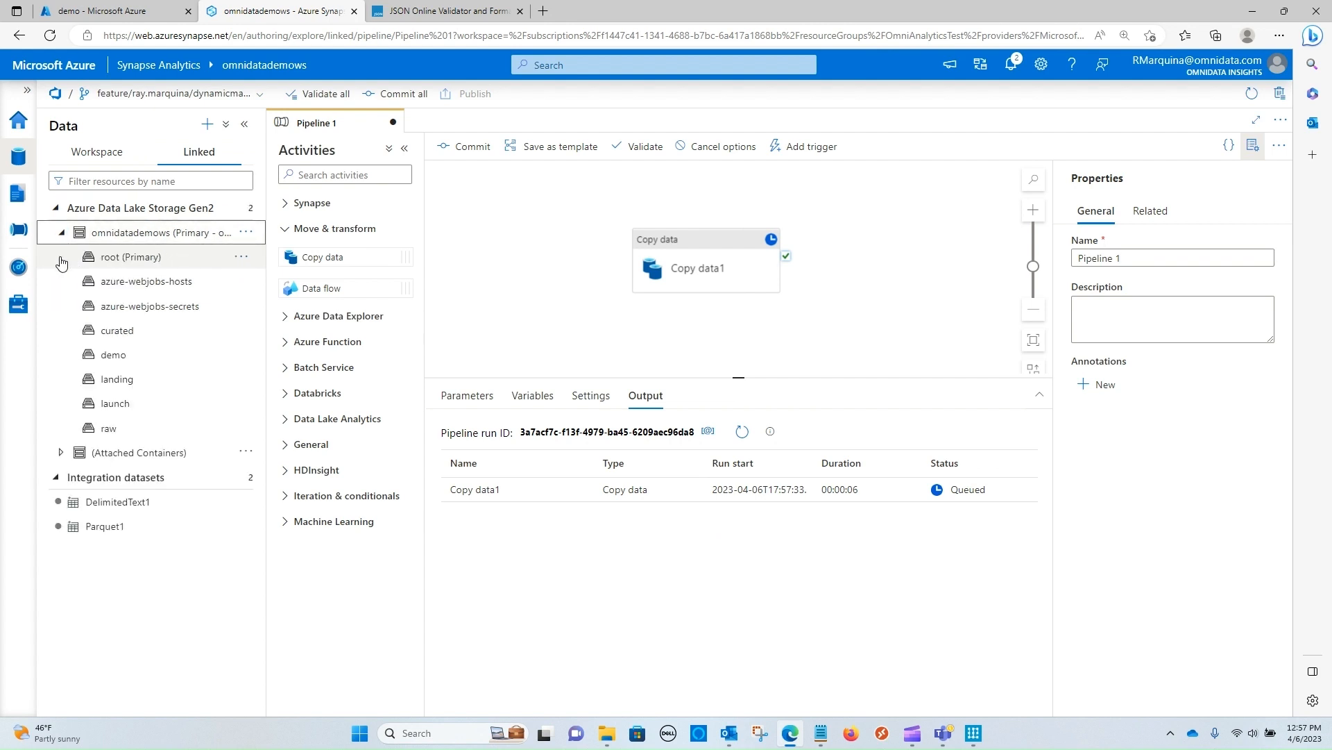
pyautogui.click(107, 427)
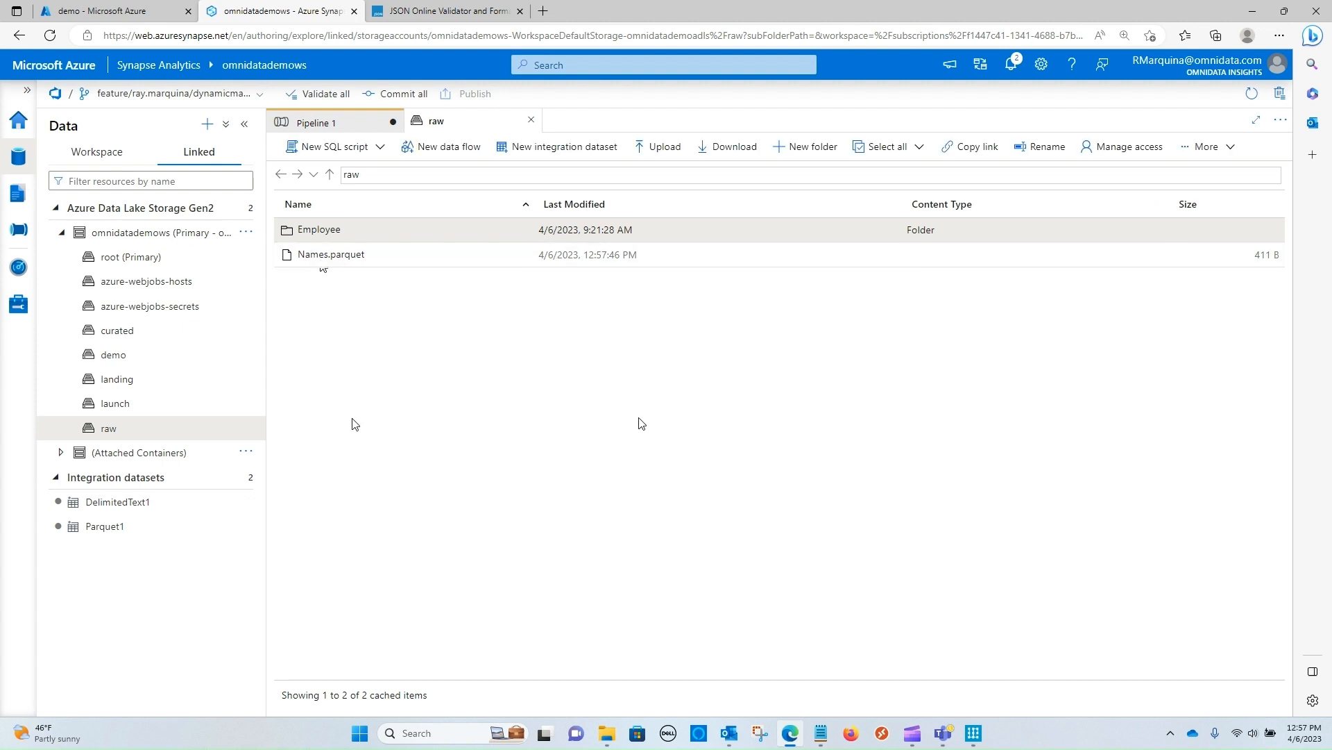
# - Generate a SQL script selecting the top 100 rows of Names.parquet and run it on the Built-in pool
pyautogui.rightClick(330, 265)
pyautogui.moveTo(333, 272)
pyautogui.click(478, 276)
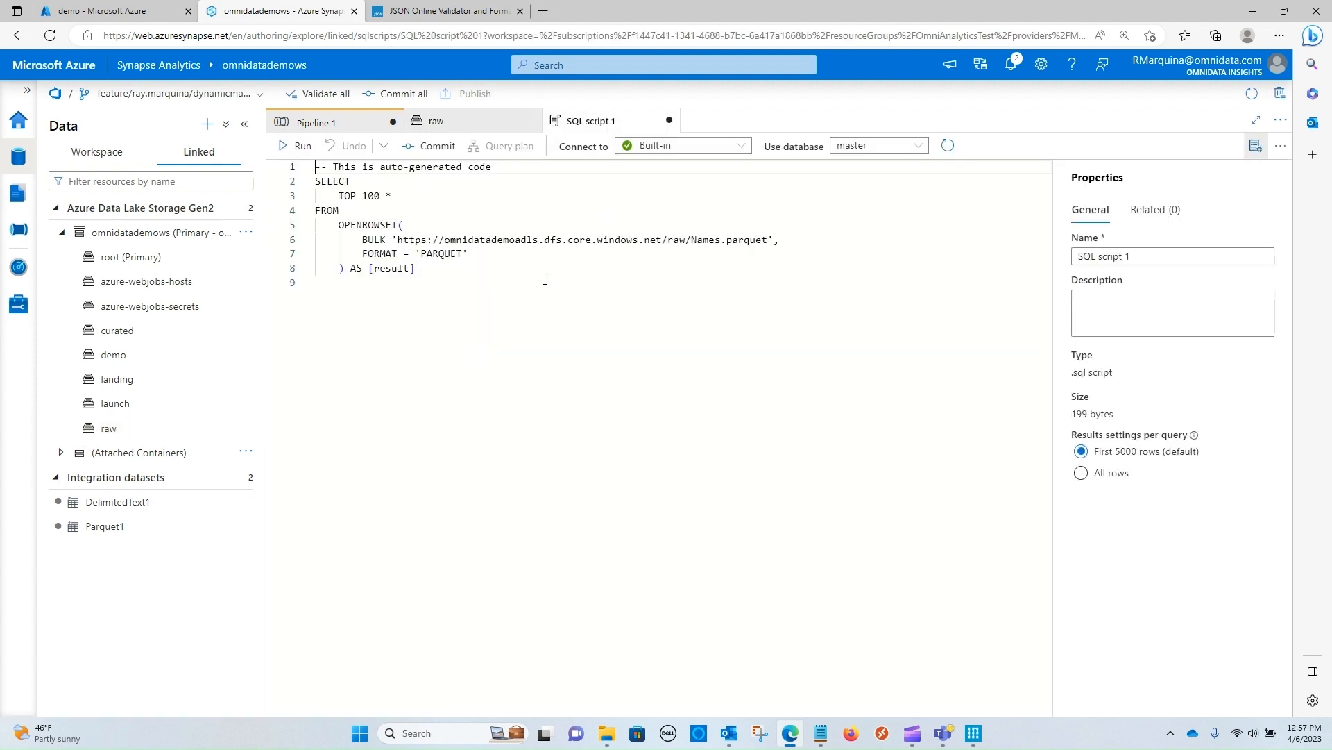
pyautogui.click(292, 154)
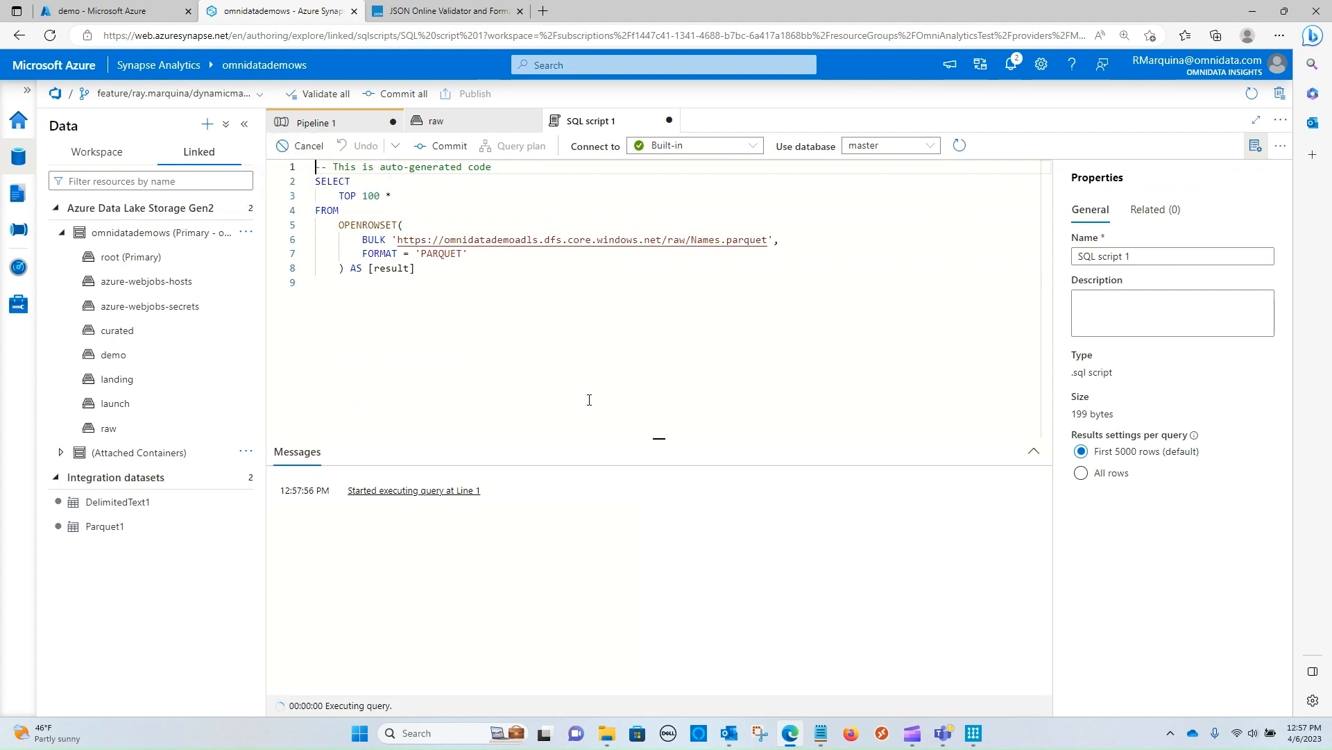